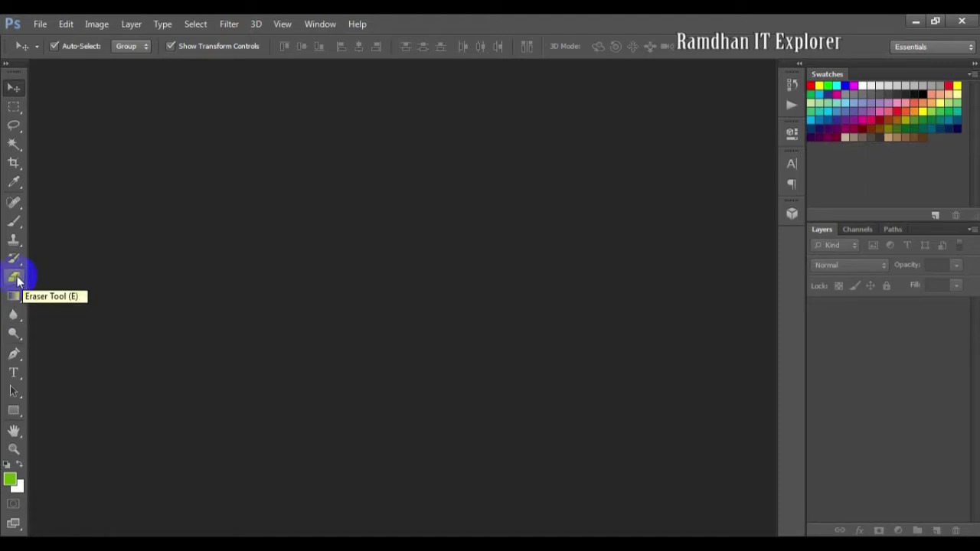
# Create a new 297 × 210 mm, 300 ppi document from the International Paper preset
pyautogui.click(43, 25)
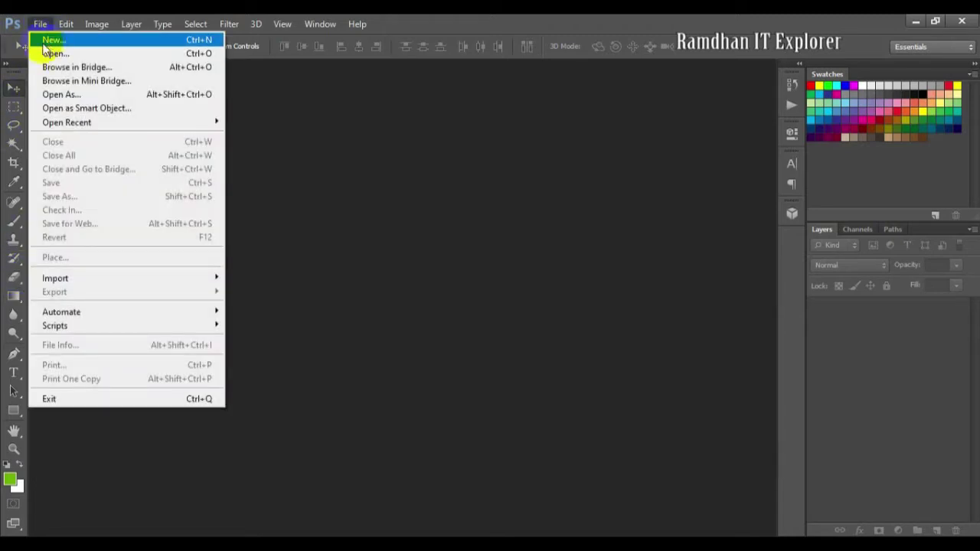
pyautogui.click(47, 43)
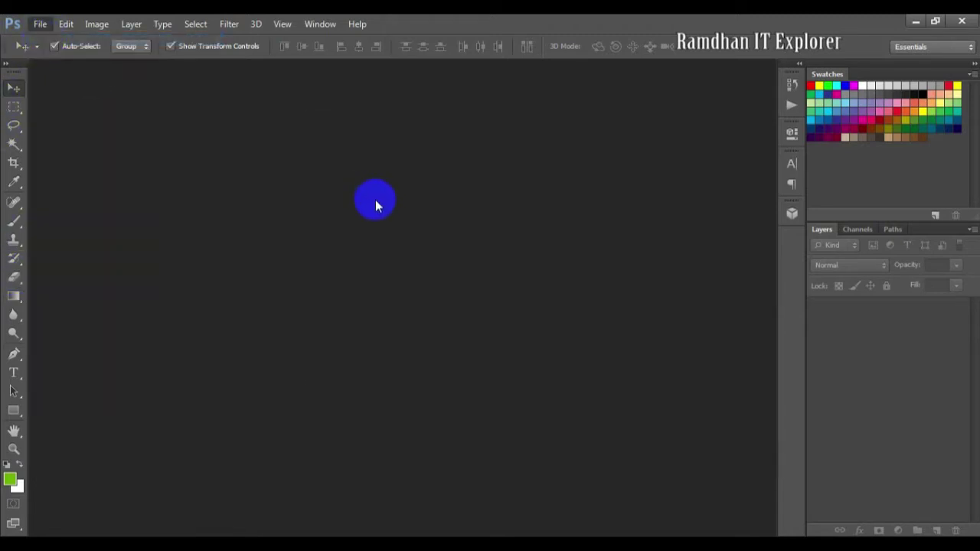
pyautogui.click(452, 158)
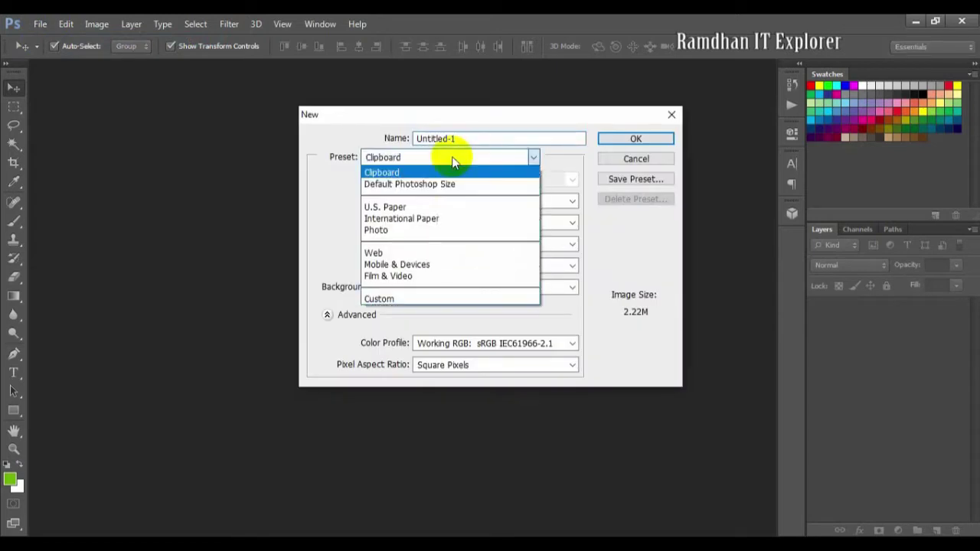
pyautogui.click(414, 218)
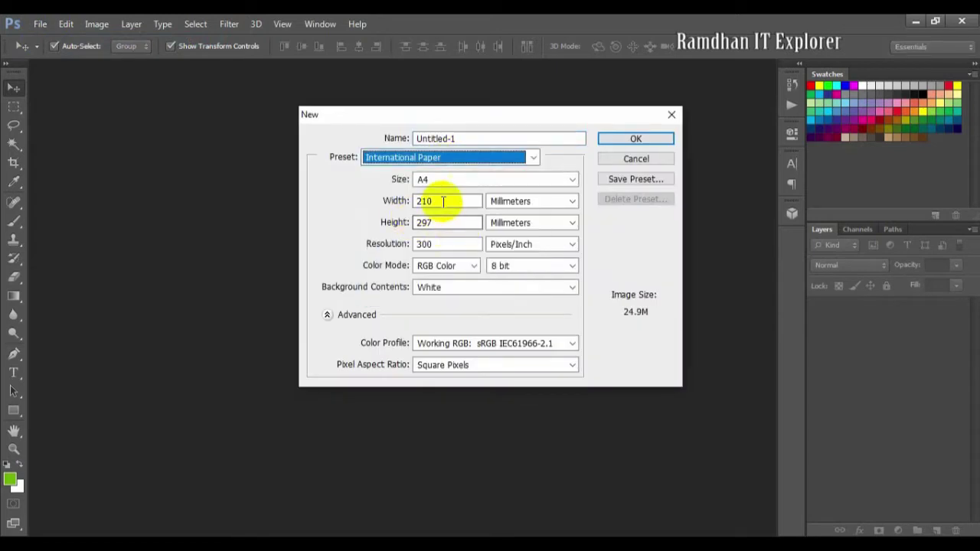
pyautogui.click(448, 201)
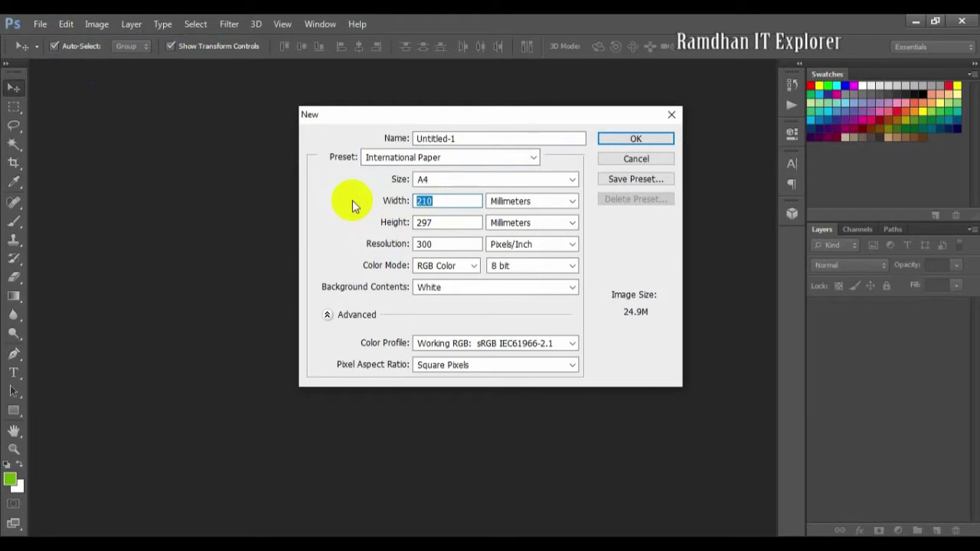
pyautogui.write('297')
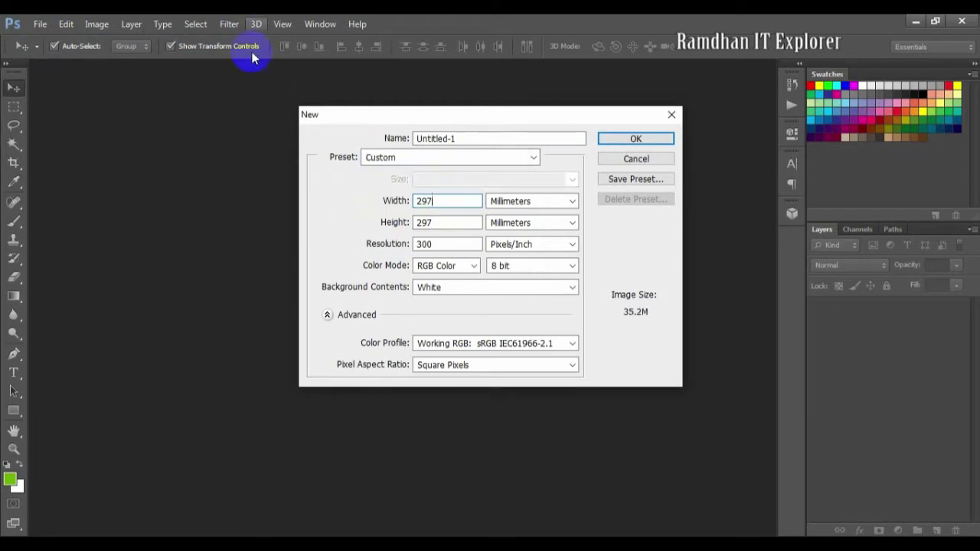
pyautogui.click(448, 222)
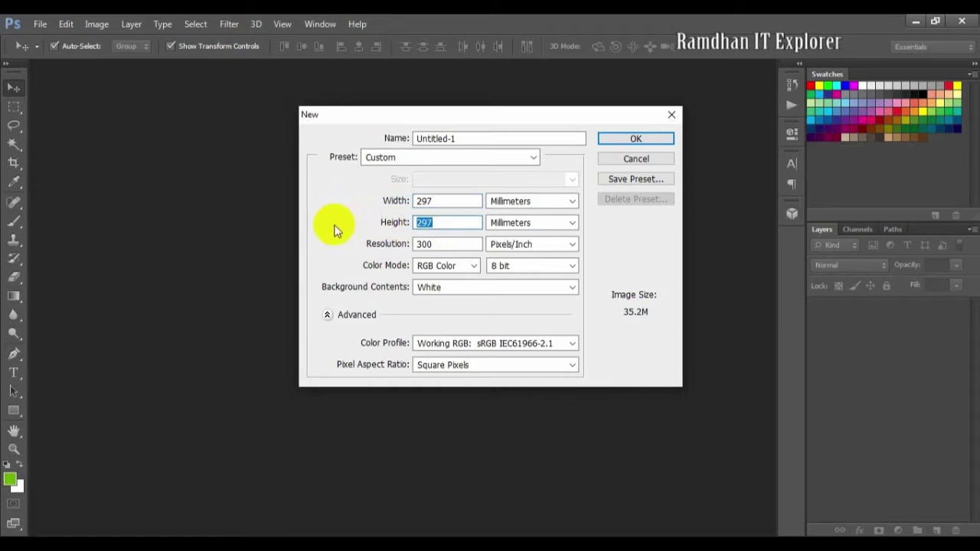
pyautogui.write('210')
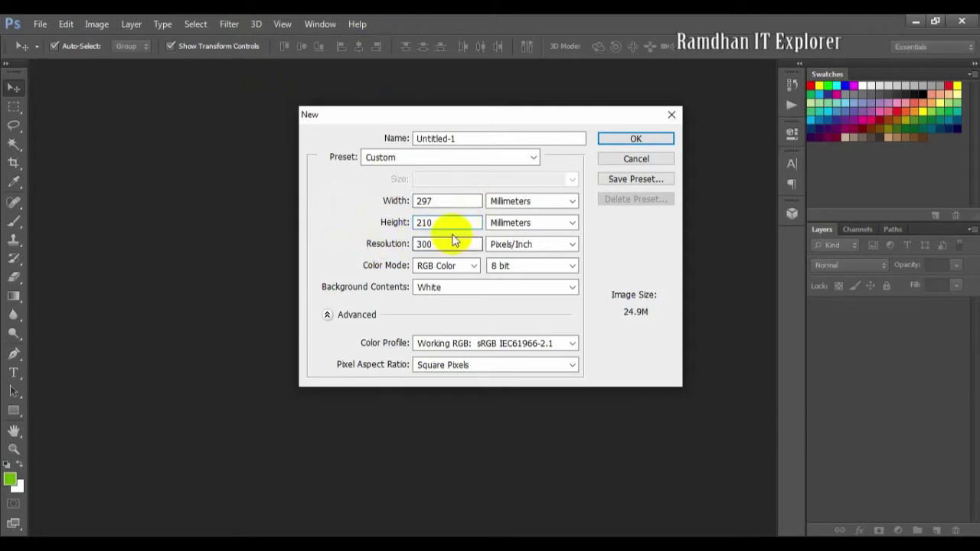
pyautogui.click(640, 139)
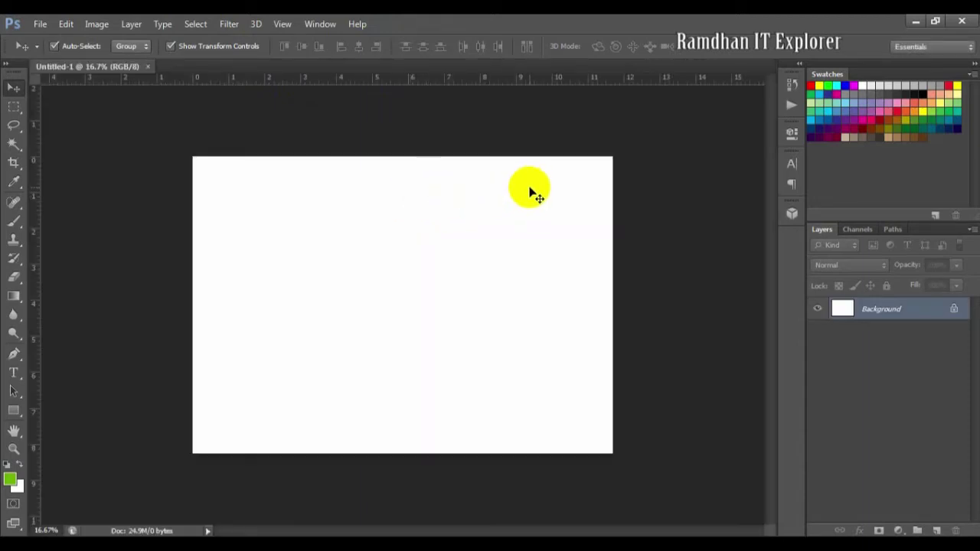
# Convert the locked Background layer into an editable layer named Layer 0
pyautogui.doubleClick(887, 308)
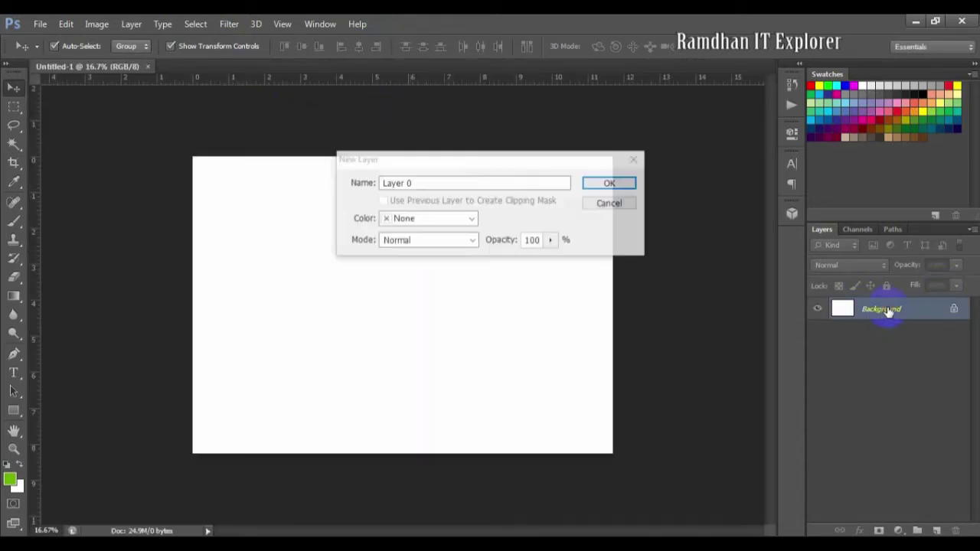
pyautogui.click(611, 184)
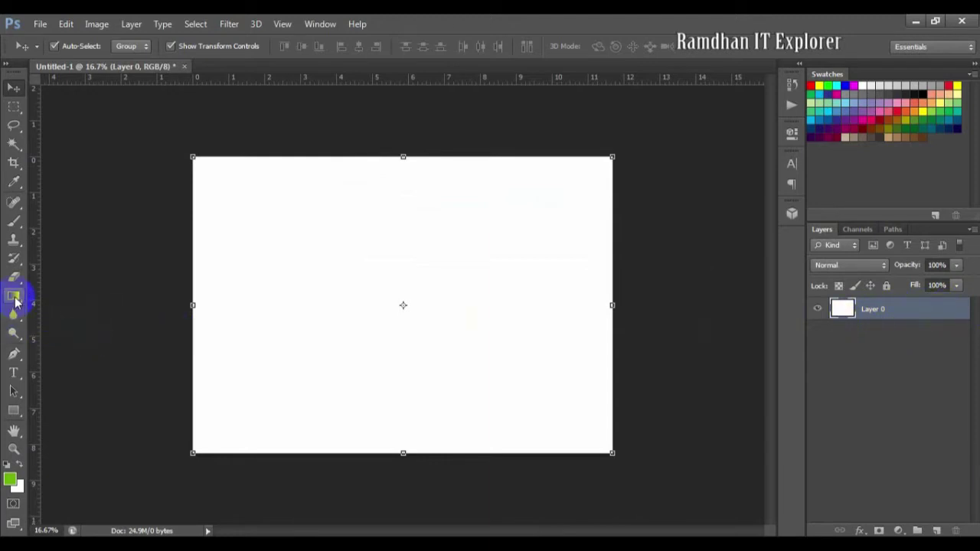
# Pick a green-to-white linear gradient and drag it horizontally: white left, green right
pyautogui.click(15, 298)
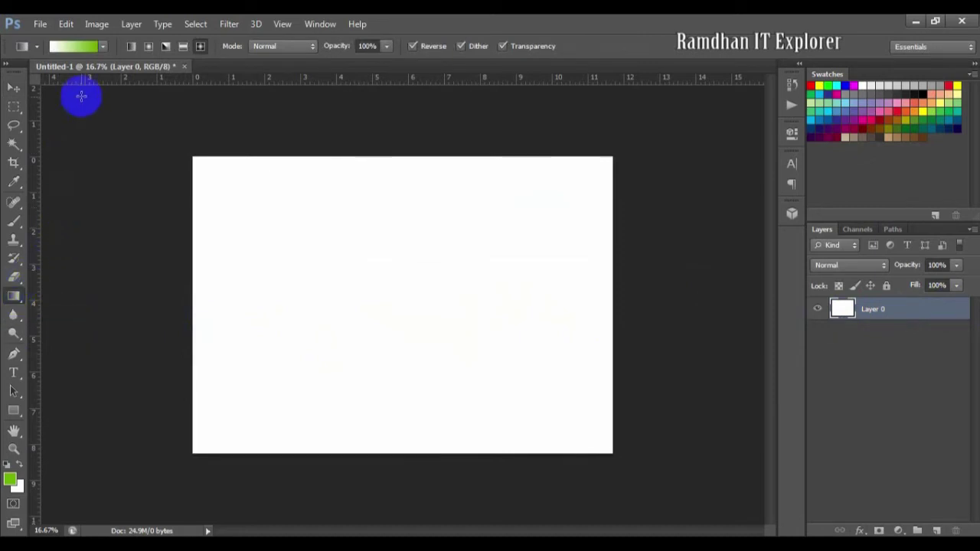
pyautogui.click(105, 47)
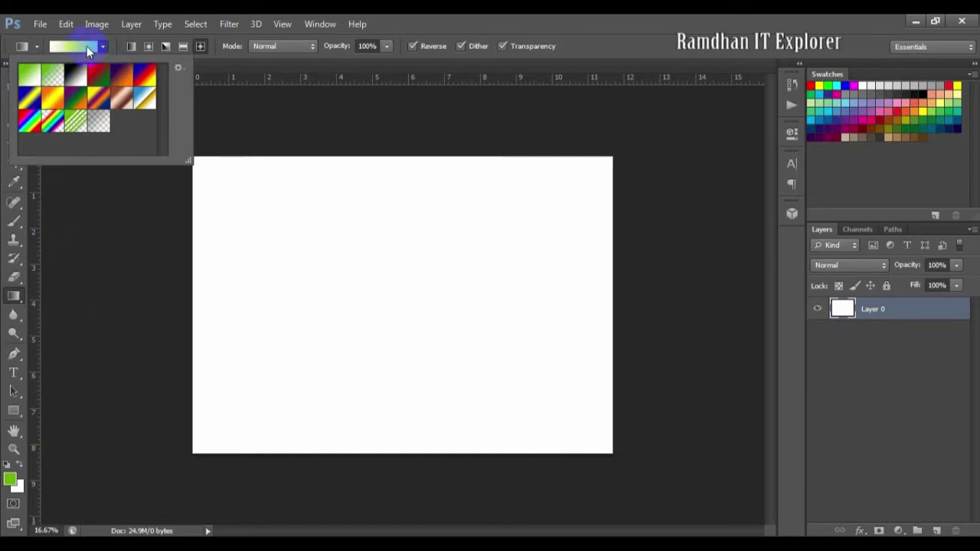
pyautogui.click(107, 47)
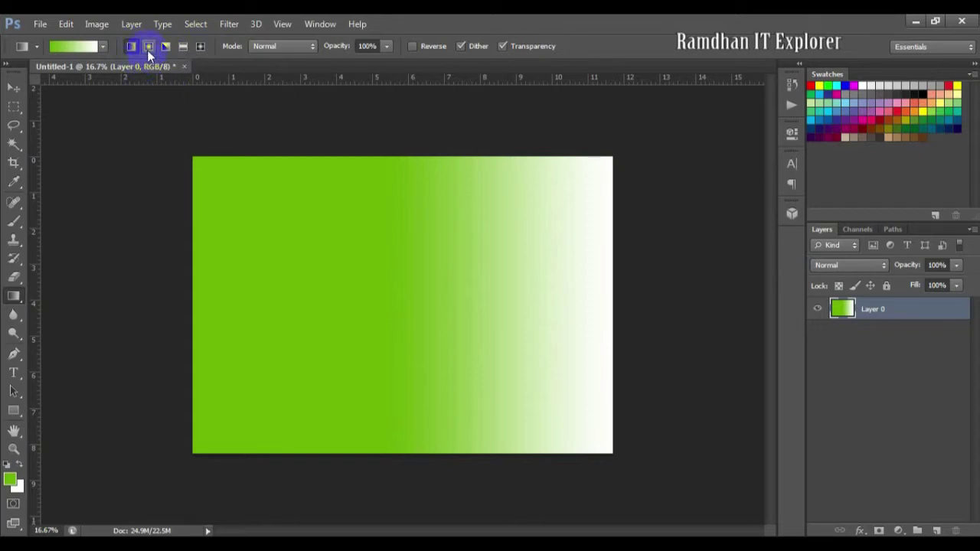
pyautogui.moveTo(182, 273); pyautogui.dragTo(525, 274)
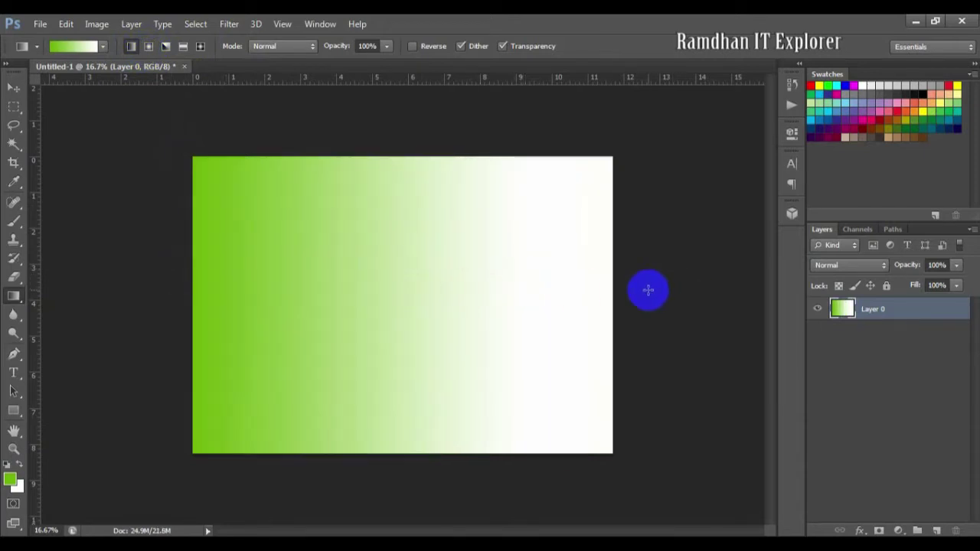
pyautogui.moveTo(648, 289); pyautogui.dragTo(328, 293)
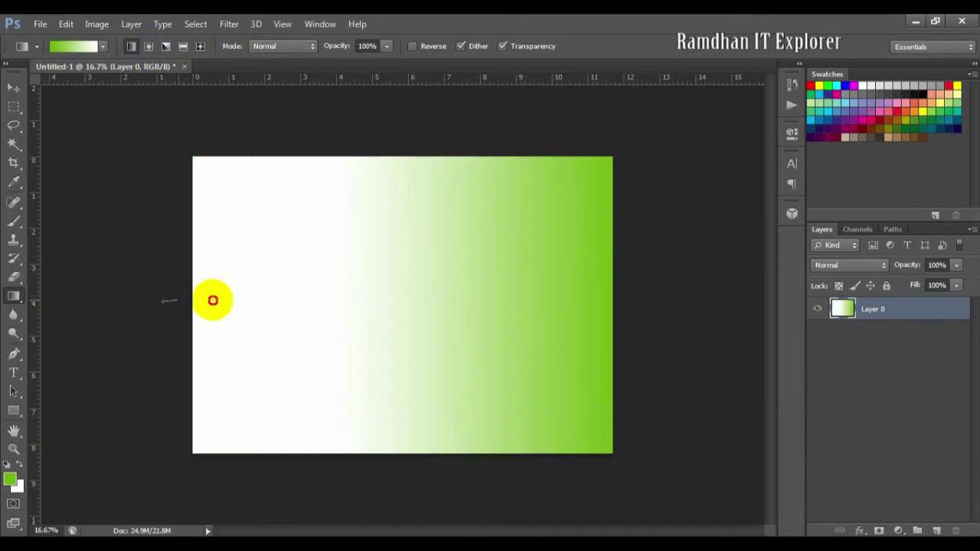
pyautogui.moveTo(165, 300); pyautogui.dragTo(444, 299)
pyautogui.moveTo(329, 290)
pyautogui.mouseDown()
pyautogui.moveTo(657, 297)
pyautogui.moveTo(630, 296)
pyautogui.mouseUp()
pyautogui.moveTo(303, 300); pyautogui.dragTo(300, 299)
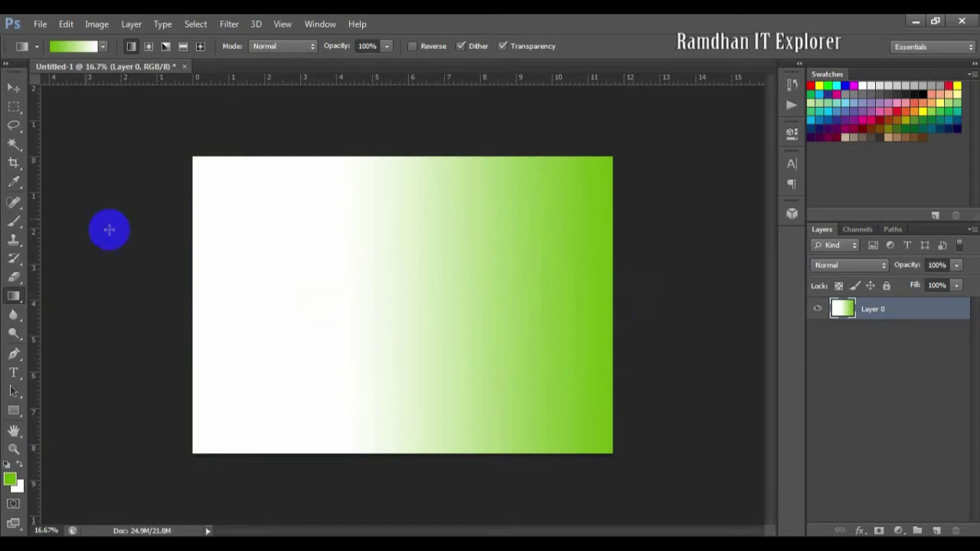
# Try the Radial gradient type with several drags across the canvas
pyautogui.click(148, 46)
pyautogui.moveTo(181, 268); pyautogui.dragTo(443, 267)
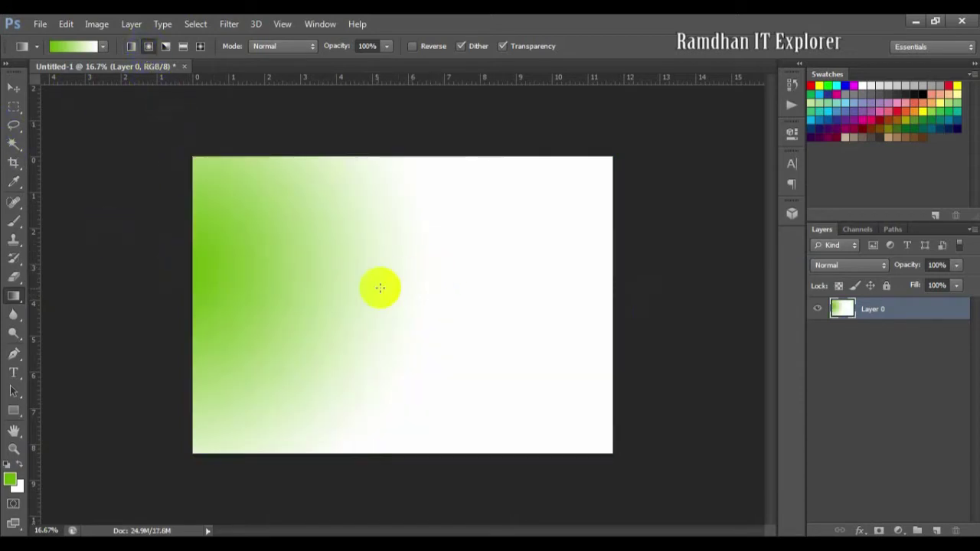
pyautogui.moveTo(366, 288); pyautogui.dragTo(587, 289)
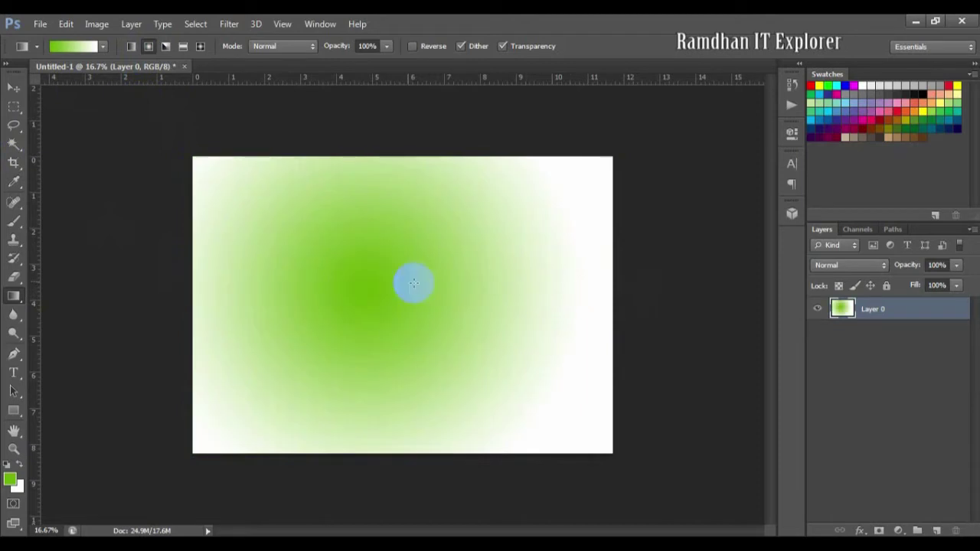
pyautogui.moveTo(217, 219); pyautogui.dragTo(490, 326)
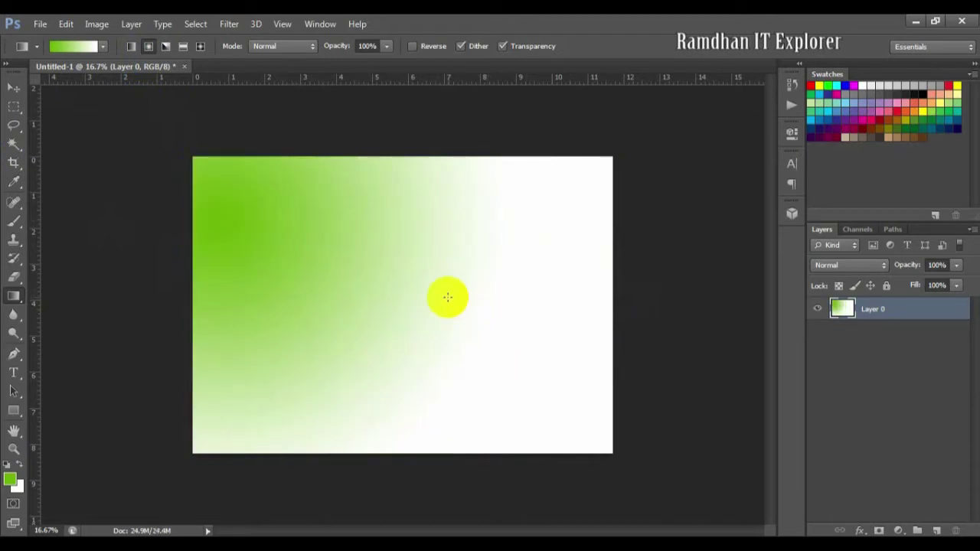
pyautogui.moveTo(412, 313); pyautogui.dragTo(251, 200)
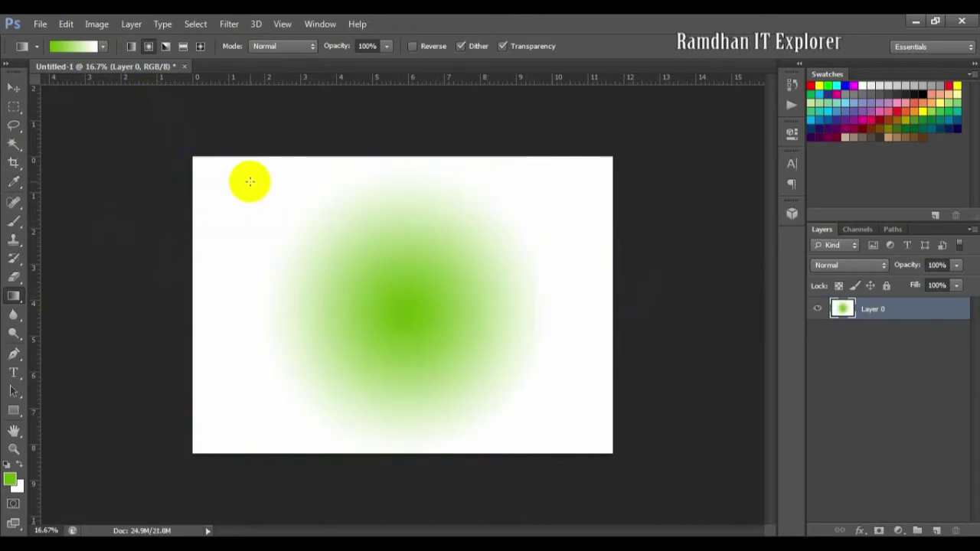
# Switch to Angle gradient and redraw it until green spans the top with a white wedge
pyautogui.click(167, 49)
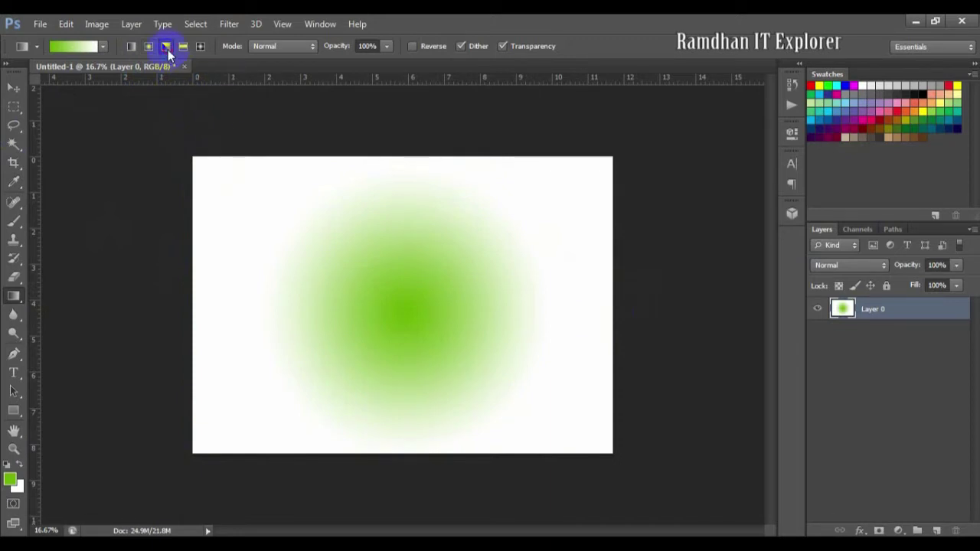
pyautogui.moveTo(468, 234); pyautogui.dragTo(469, 235)
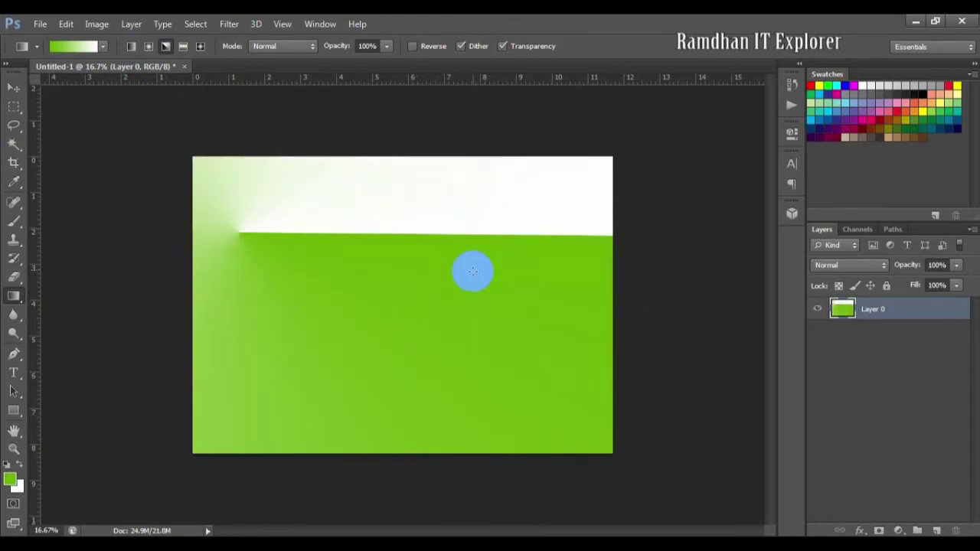
pyautogui.moveTo(328, 157); pyautogui.dragTo(429, 234)
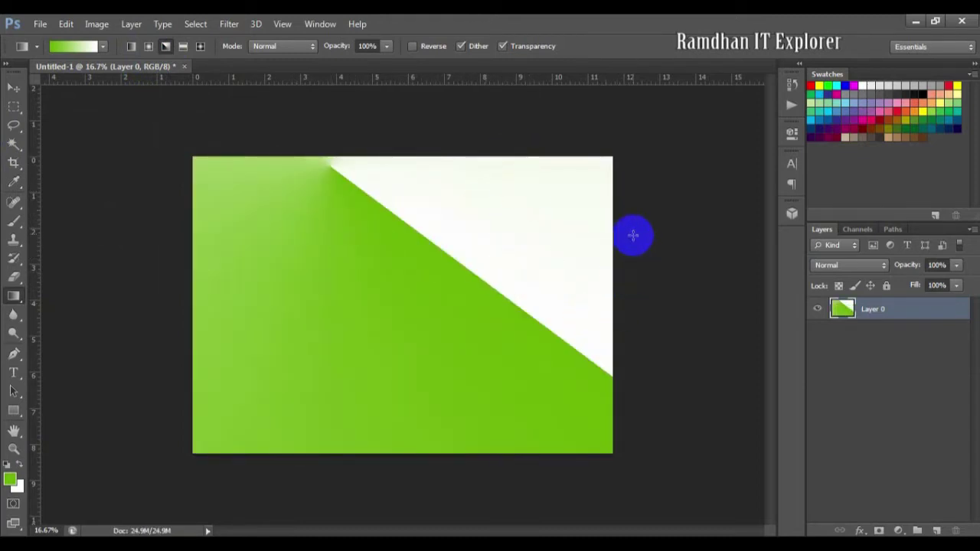
pyautogui.moveTo(649, 234); pyautogui.dragTo(438, 265)
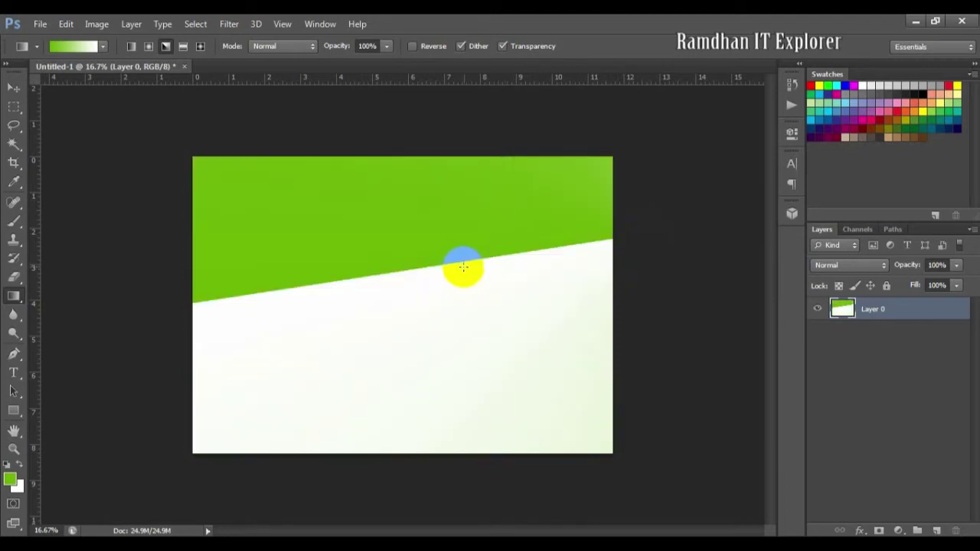
pyautogui.moveTo(651, 313); pyautogui.dragTo(387, 409)
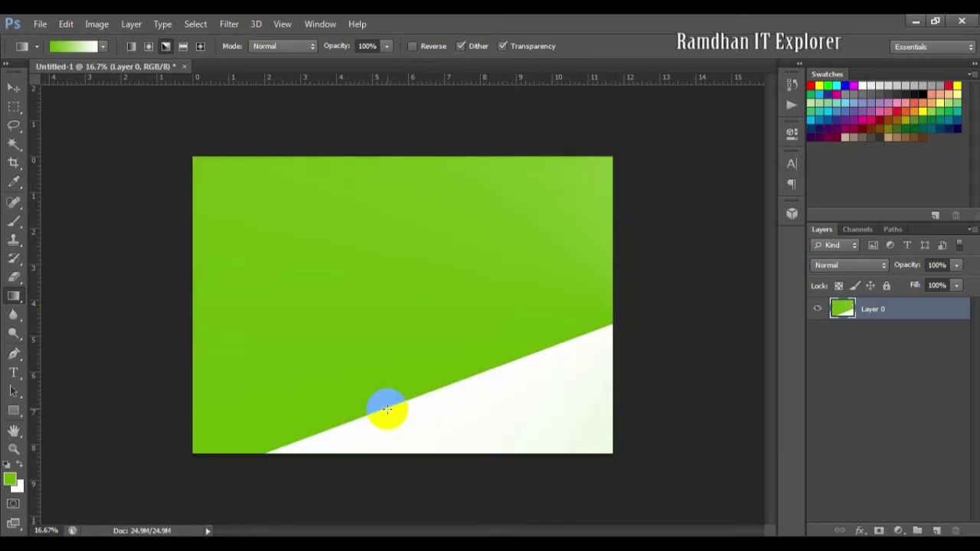
pyautogui.click(184, 48)
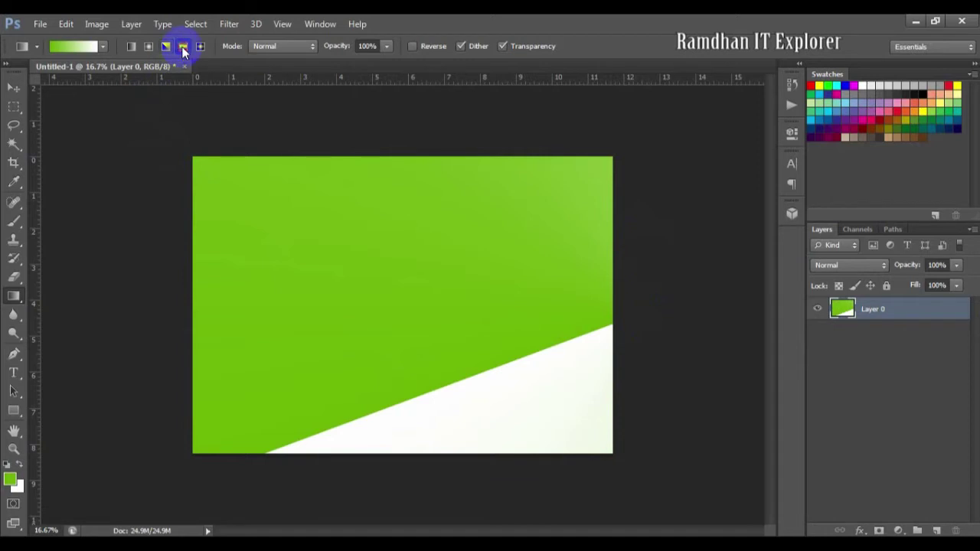
# Draw Reflected gradients across the canvas, ending with green on the left edge
pyautogui.moveTo(207, 247)
pyautogui.mouseDown()
pyautogui.moveTo(443, 249)
pyautogui.moveTo(426, 251)
pyautogui.mouseUp()
pyautogui.moveTo(590, 271); pyautogui.dragTo(414, 278)
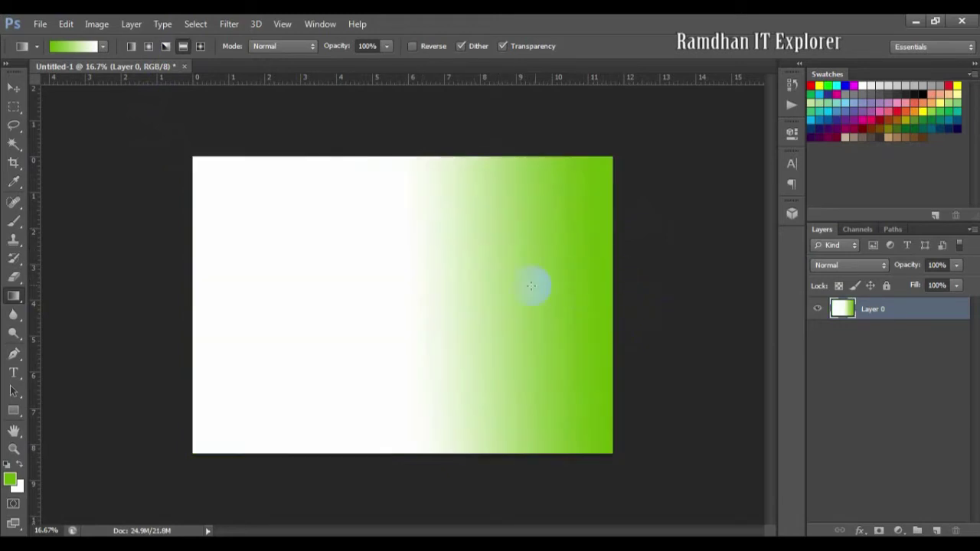
pyautogui.moveTo(192, 291); pyautogui.dragTo(520, 288)
# Draw a Diamond gradient spreading green from the upper-left and enable Reverse
pyautogui.click(202, 49)
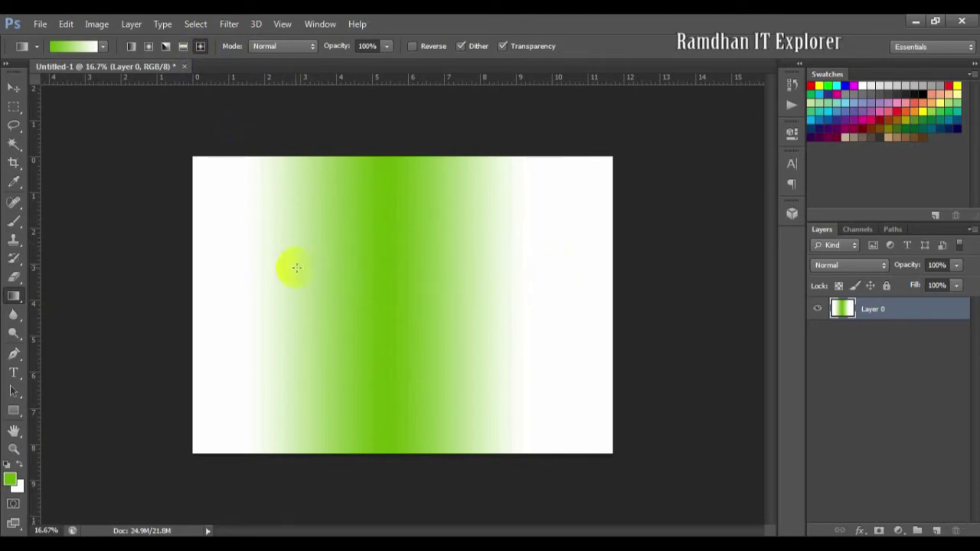
pyautogui.moveTo(286, 267); pyautogui.dragTo(245, 252)
pyautogui.moveTo(317, 267); pyautogui.dragTo(537, 325)
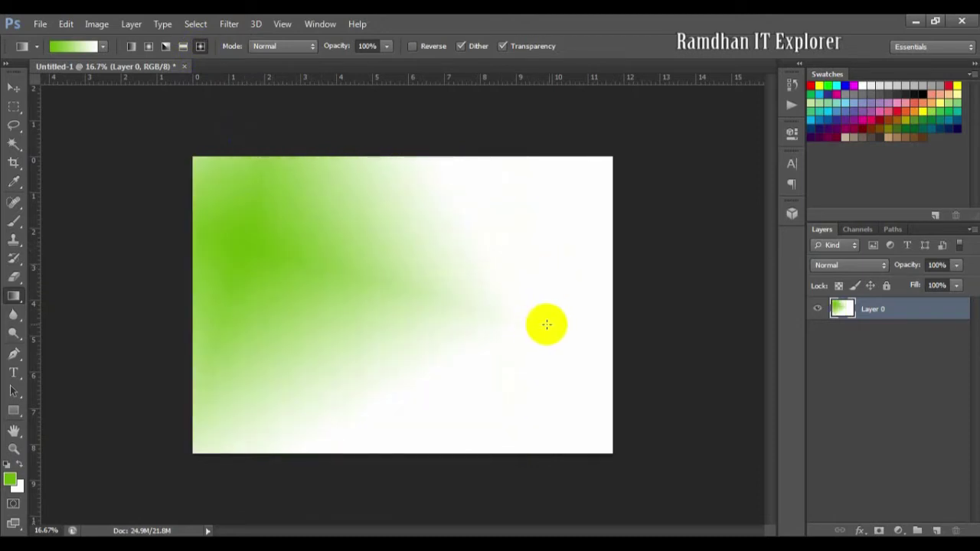
pyautogui.moveTo(667, 335)
pyautogui.mouseDown()
pyautogui.moveTo(328, 304)
pyautogui.moveTo(189, 243)
pyautogui.mouseUp()
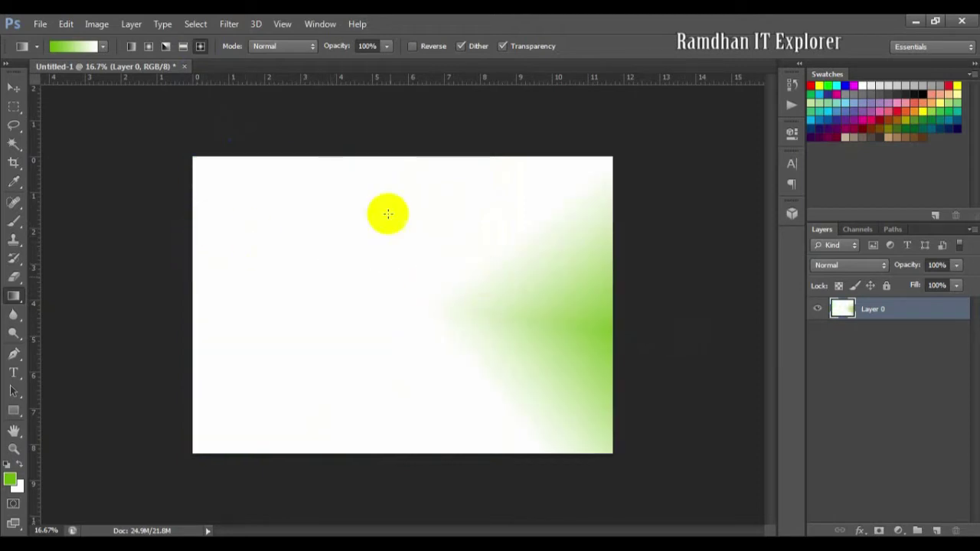
pyautogui.moveTo(506, 301); pyautogui.dragTo(306, 114)
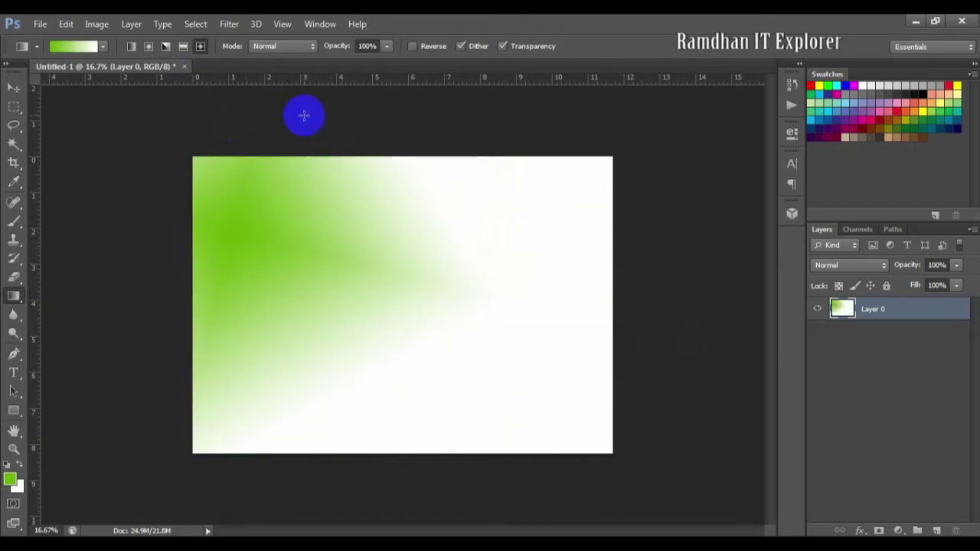
pyautogui.click(431, 47)
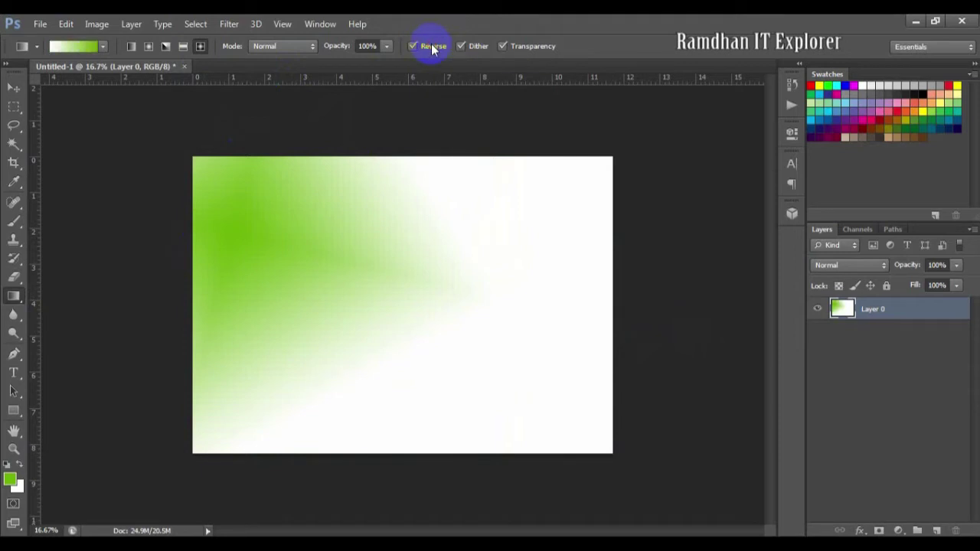
# Redraw the reversed diamond gradient so white glows from the upper-left into solid green
pyautogui.moveTo(295, 251); pyautogui.dragTo(485, 317)
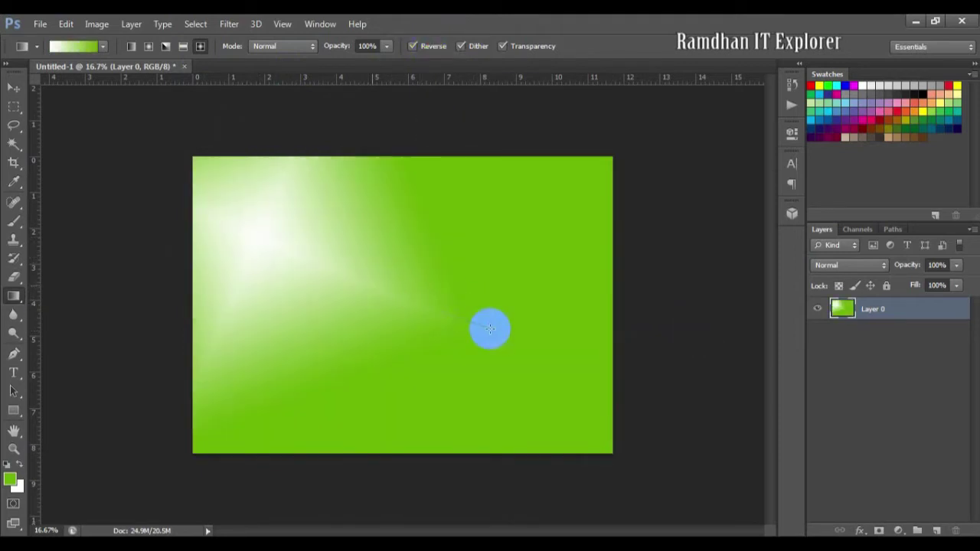
pyautogui.moveTo(369, 283); pyautogui.dragTo(447, 318)
pyautogui.click(357, 278)
pyautogui.click(413, 304)
pyautogui.moveTo(252, 201); pyautogui.dragTo(416, 306)
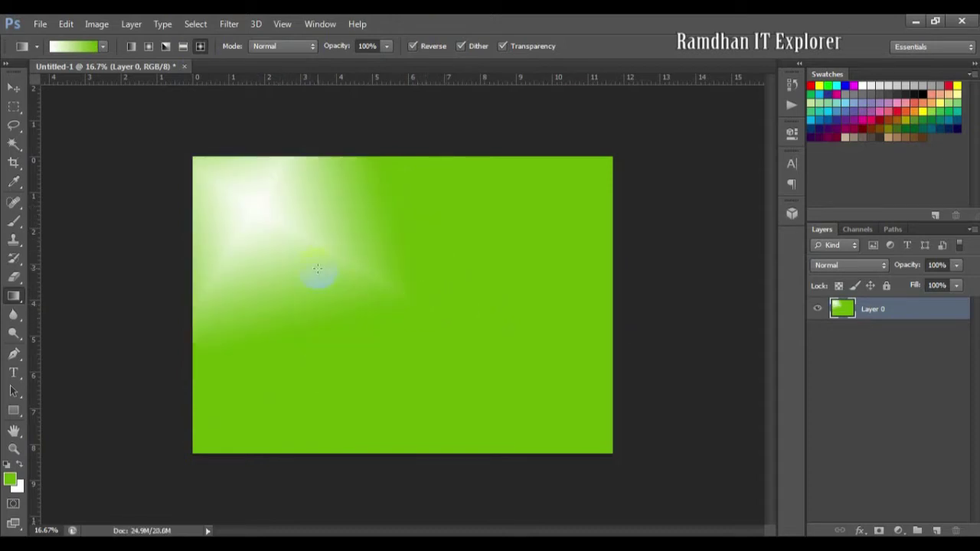
pyautogui.moveTo(273, 226); pyautogui.dragTo(341, 293)
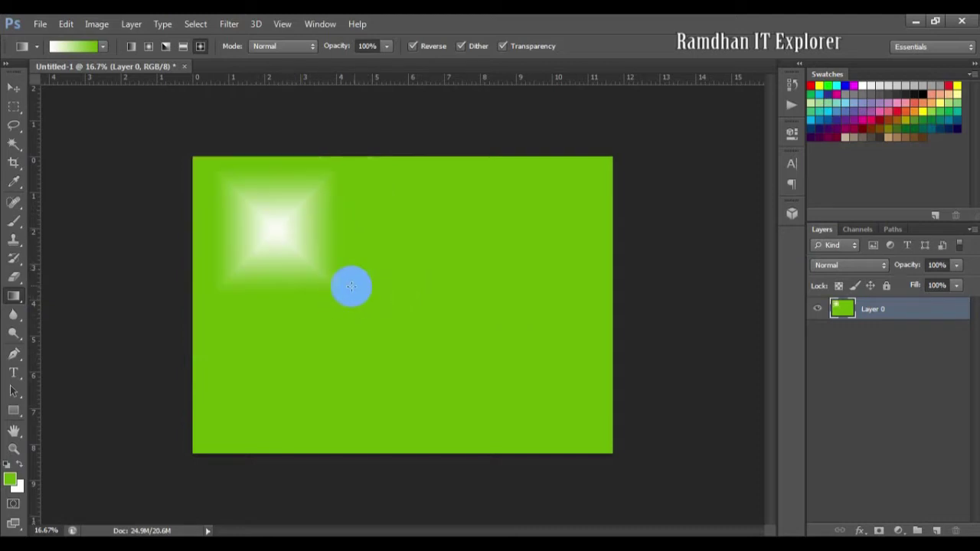
pyautogui.moveTo(264, 214); pyautogui.dragTo(487, 368)
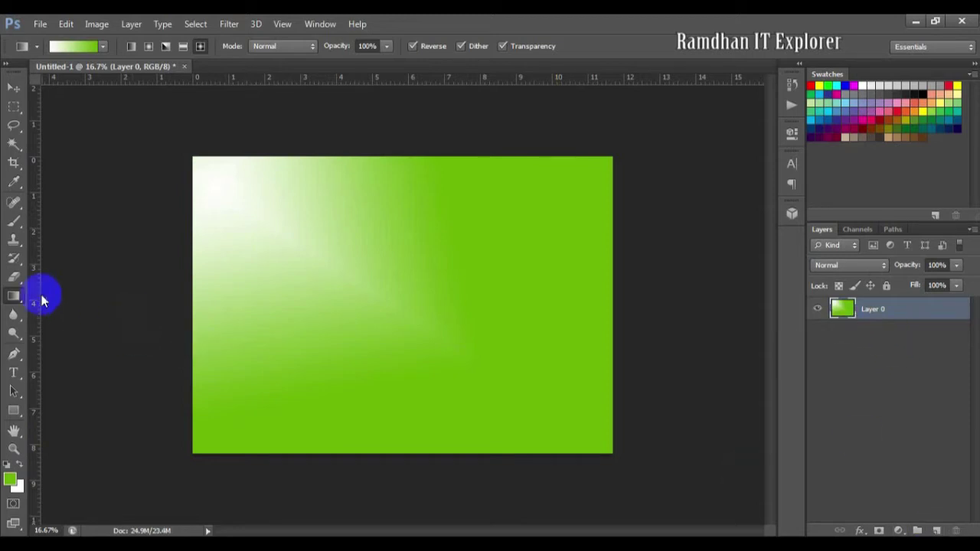
# Add green 90 pt Arial 'PHOTOSHOP' text left of centre and nudge it slightly down
pyautogui.click(19, 375)
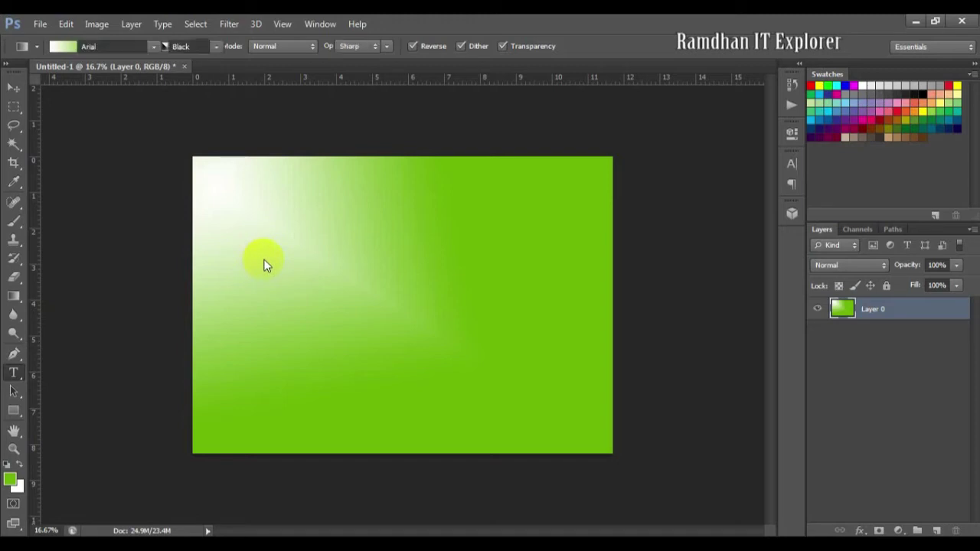
pyautogui.click(268, 259)
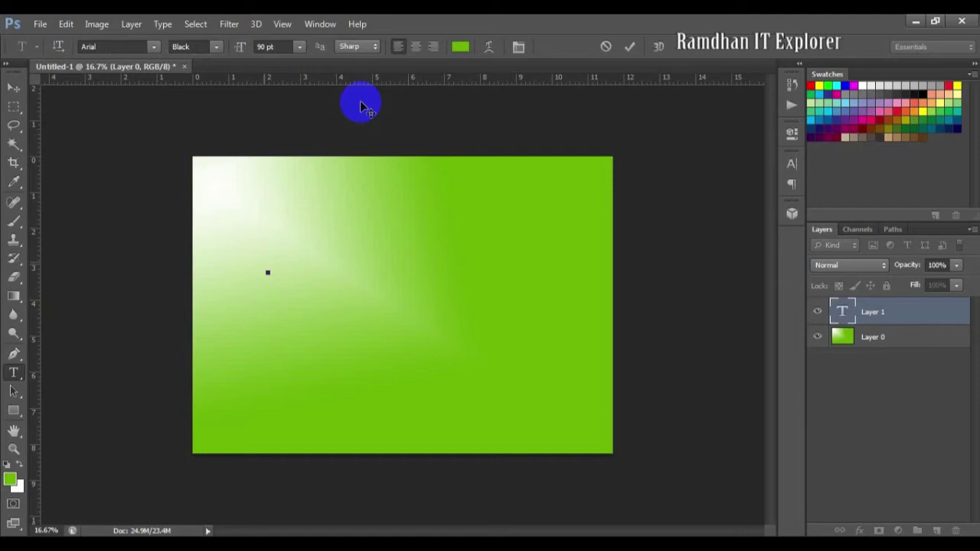
pyautogui.write('PHOTO')
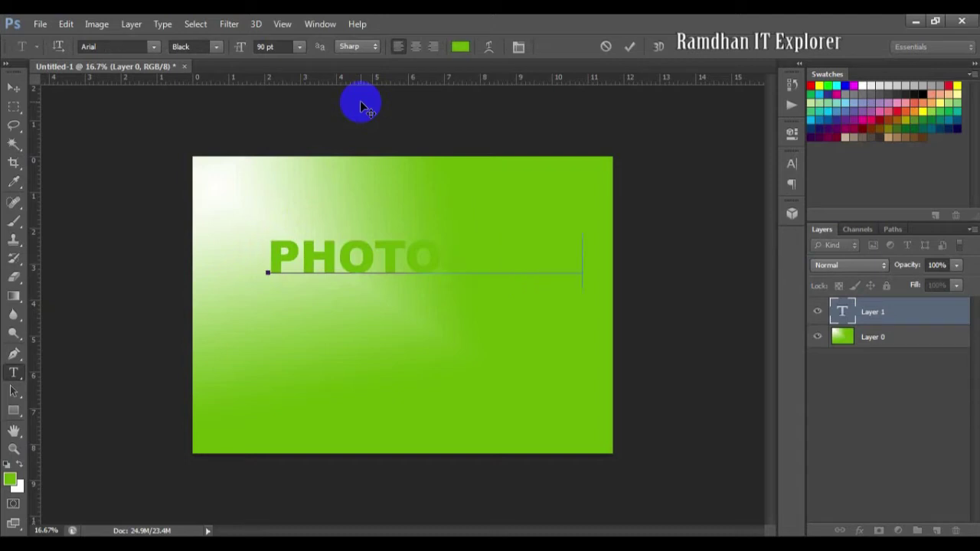
pyautogui.click(13, 87)
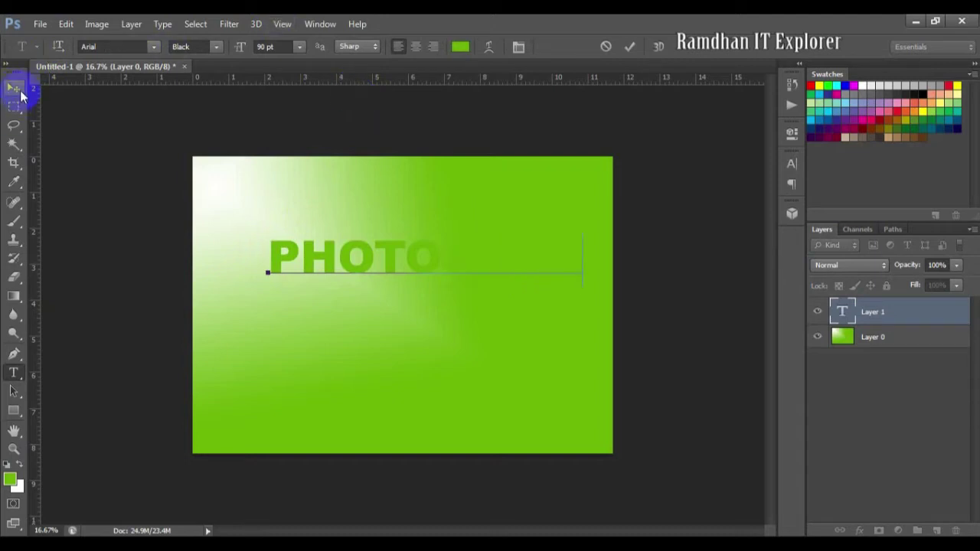
pyautogui.moveTo(355, 266); pyautogui.dragTo(351, 281)
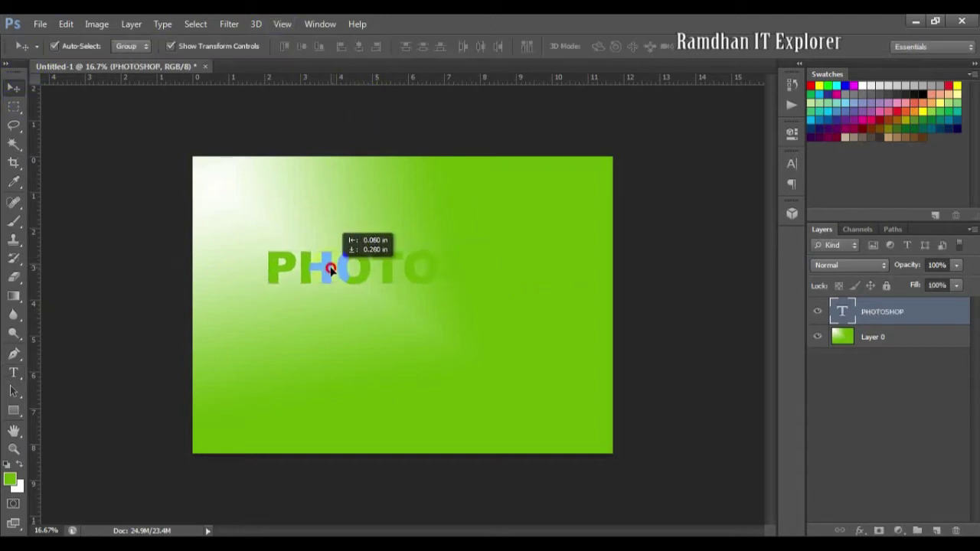
pyautogui.rightClick(878, 316)
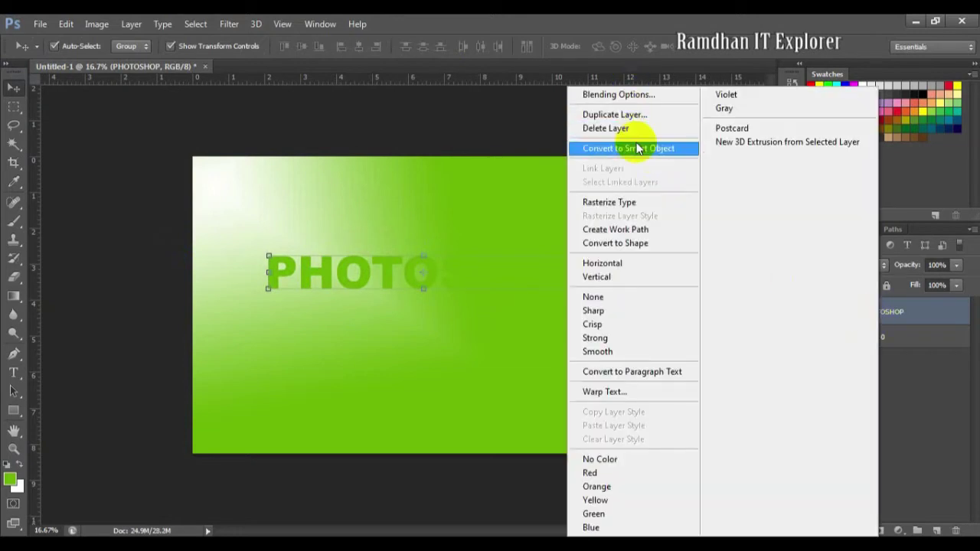
# Add a Gradient Overlay style to the PHOTOSHOP text and open its gradient for editing
pyautogui.click(630, 94)
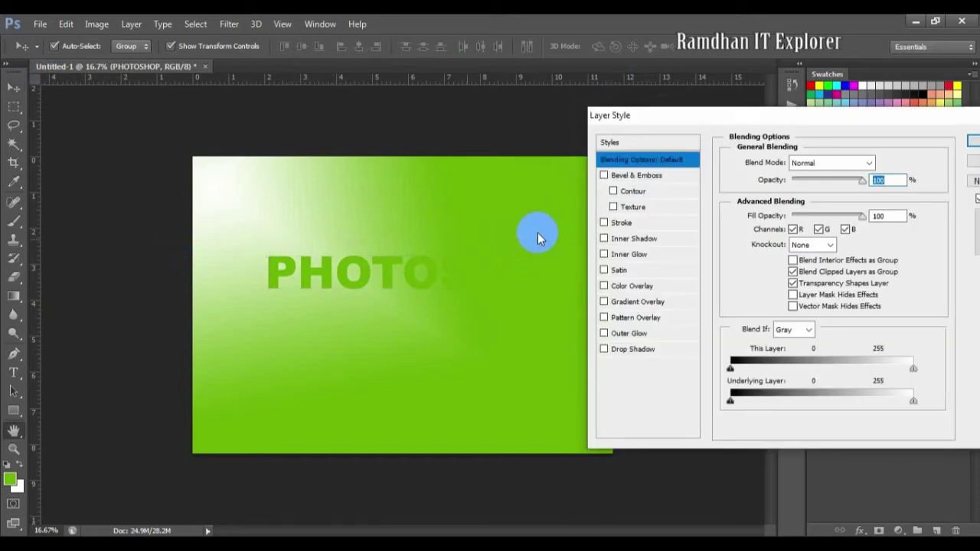
pyautogui.click(632, 303)
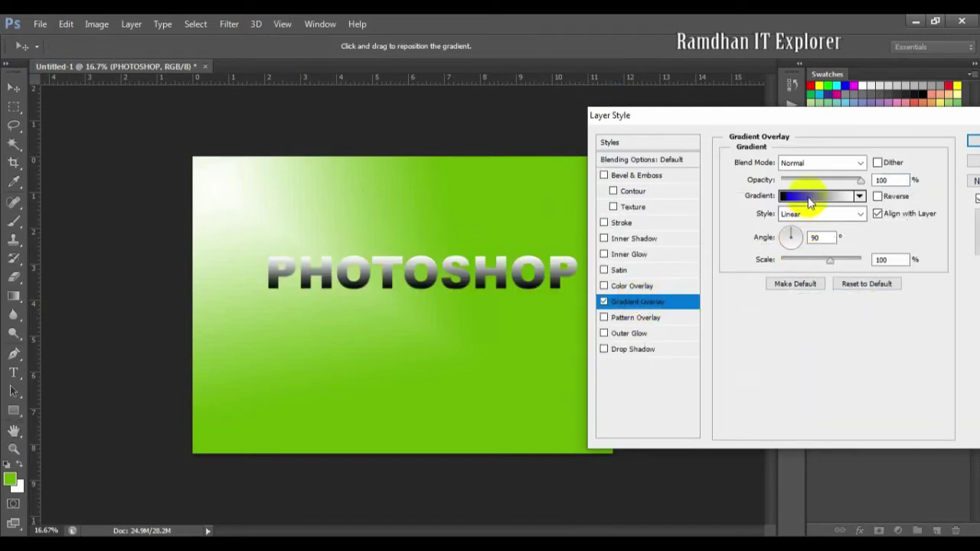
pyautogui.click(801, 198)
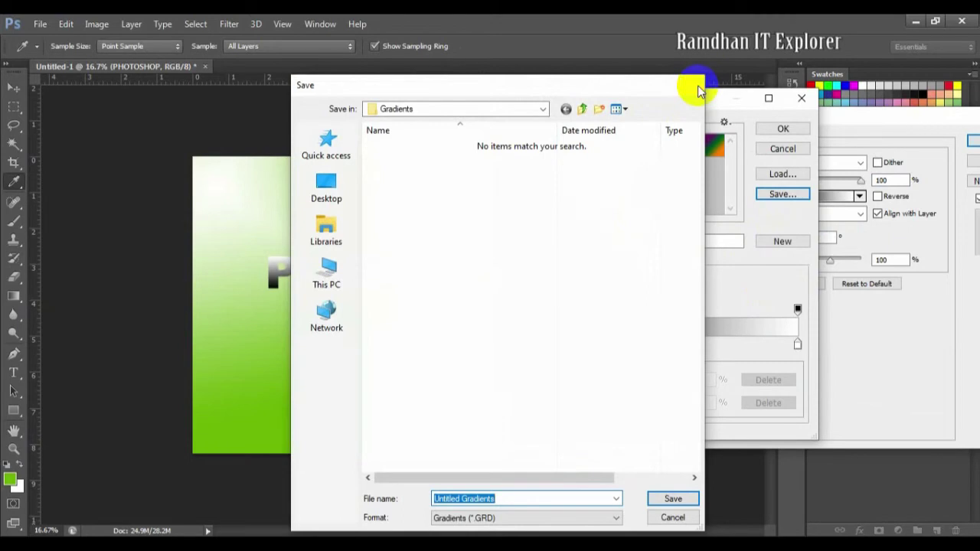
# Close the stray save window, start from the green-to-white preset and make the left stop blue
pyautogui.click(698, 87)
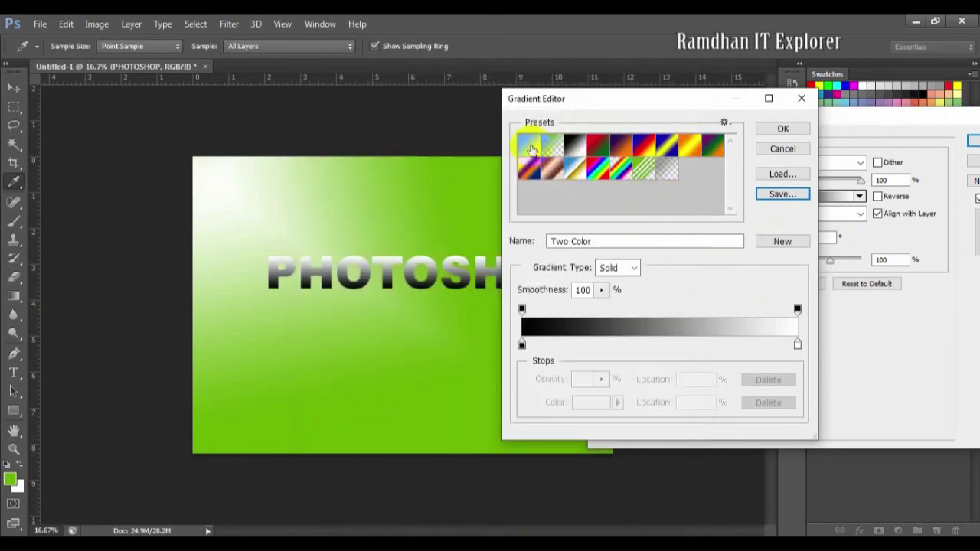
pyautogui.click(531, 148)
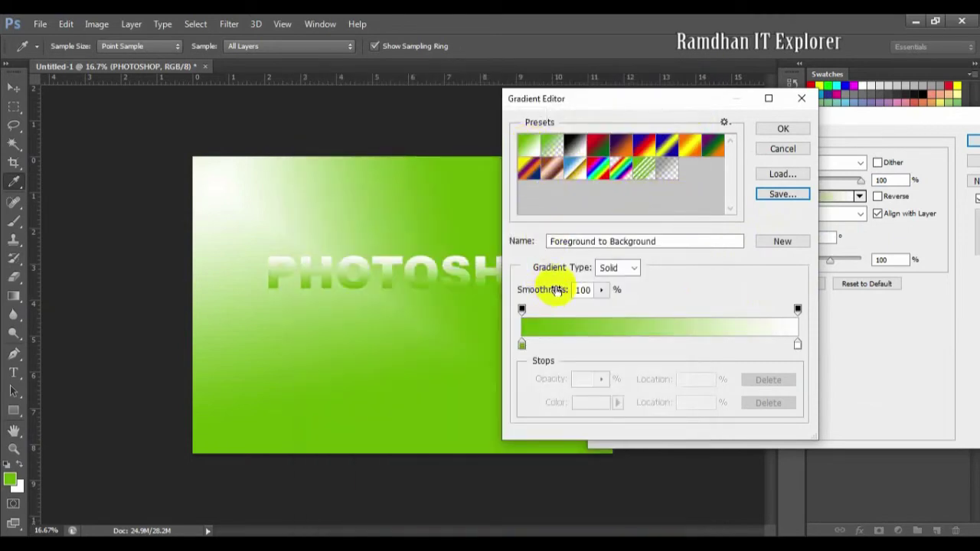
pyautogui.click(522, 344)
pyautogui.doubleClick(521, 344)
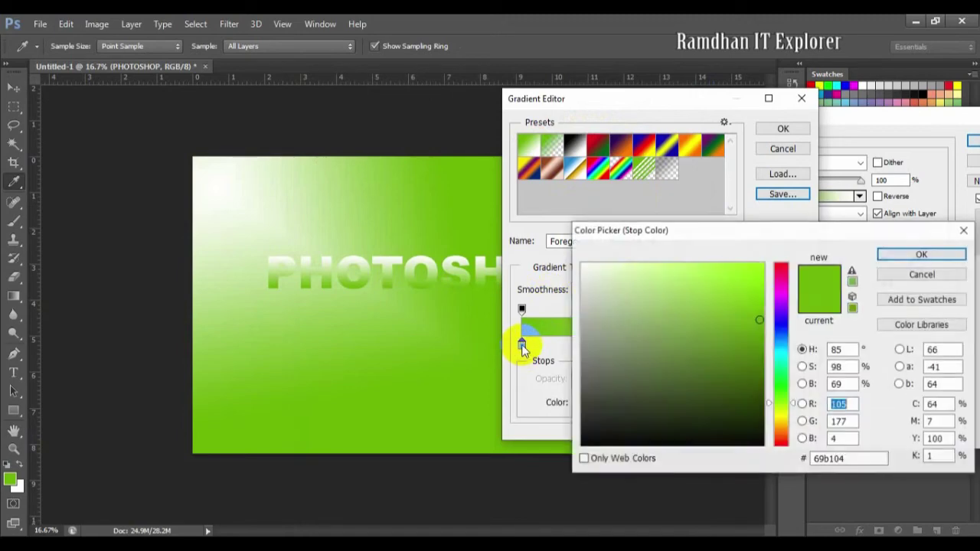
pyautogui.click(785, 361)
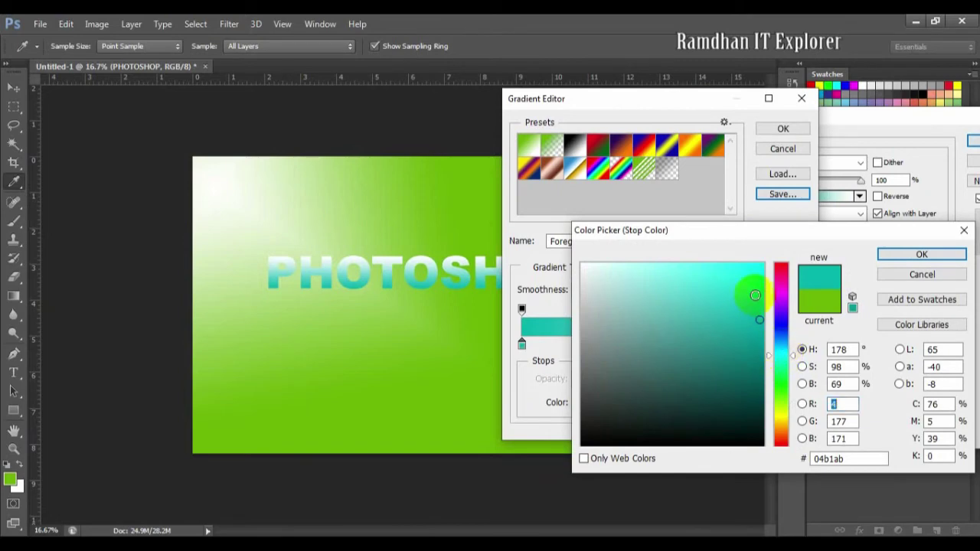
pyautogui.click(755, 295)
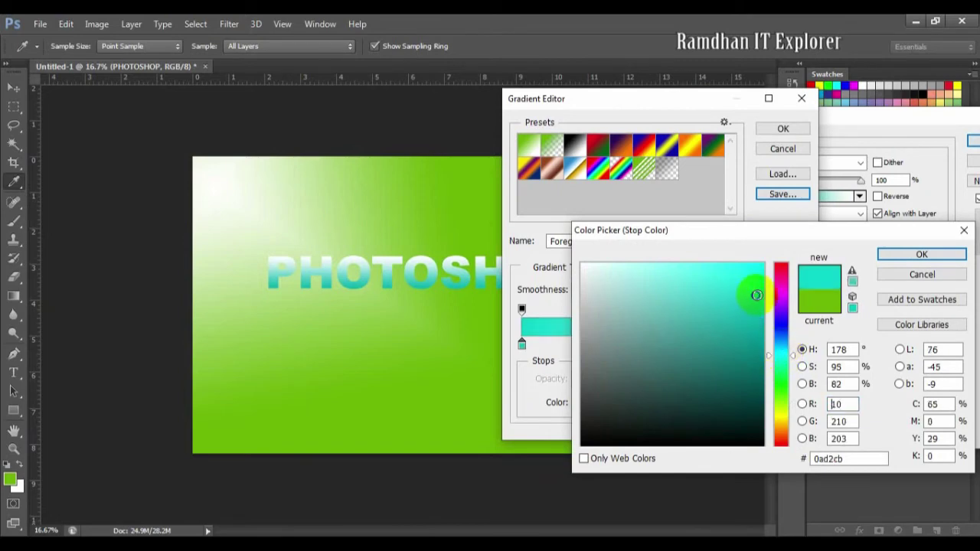
pyautogui.click(782, 335)
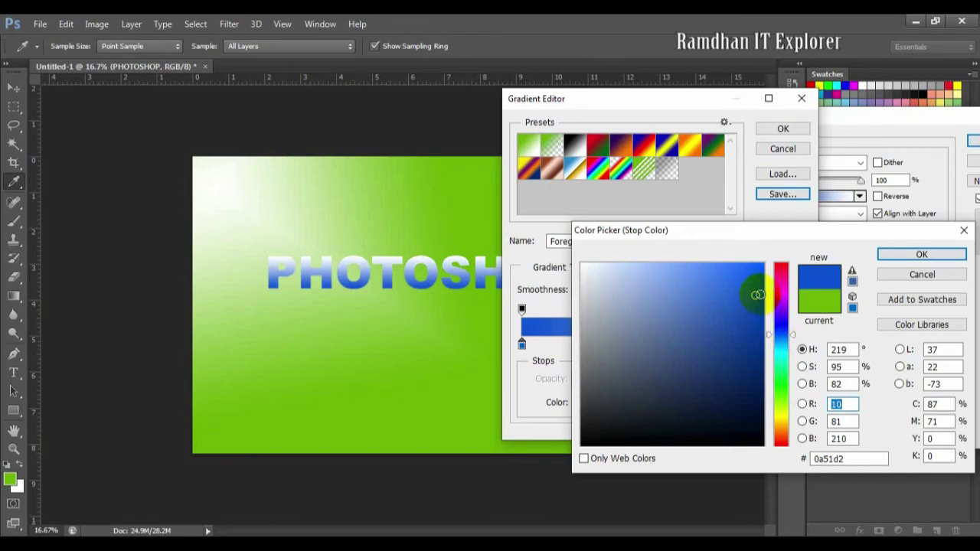
pyautogui.click(892, 255)
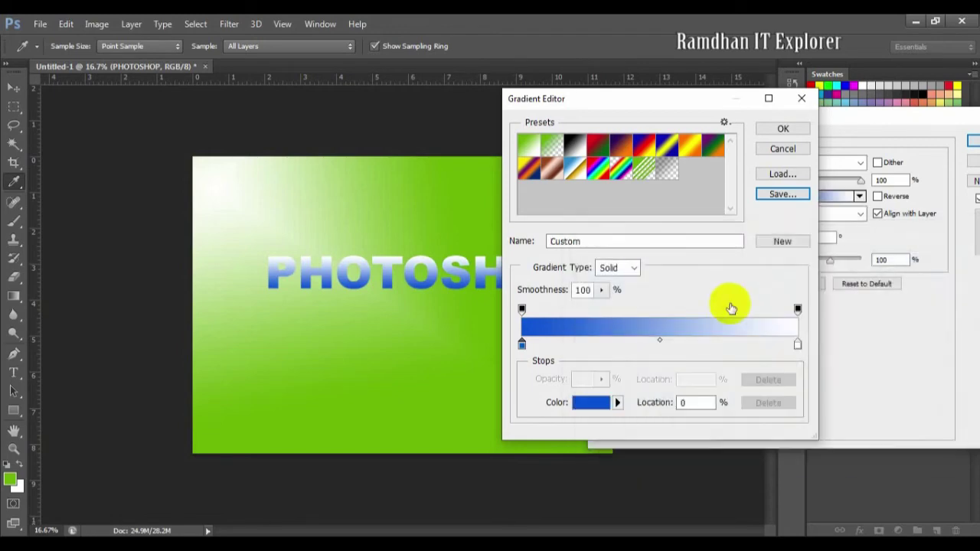
# Make the right stop red and apply the blue-to-red gradient to the text
pyautogui.click(798, 345)
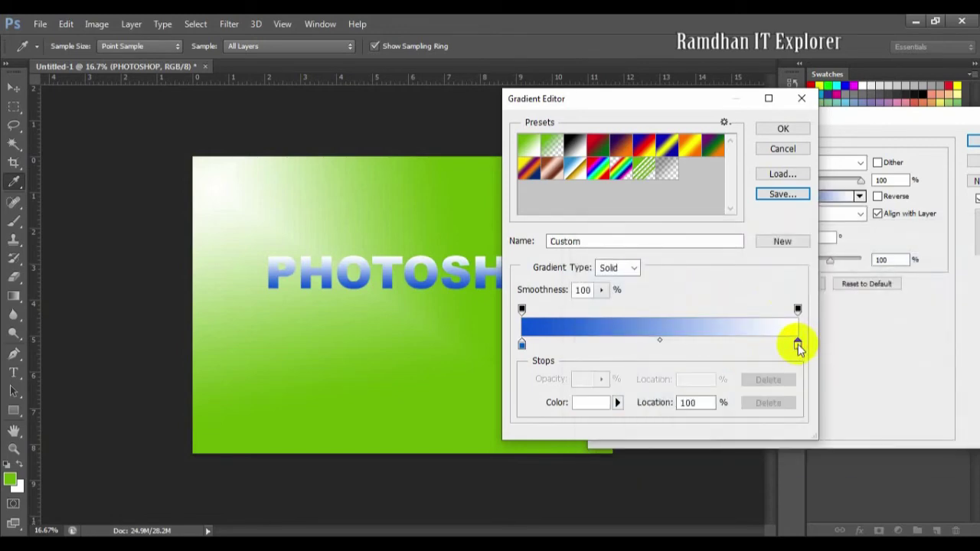
pyautogui.doubleClick(797, 345)
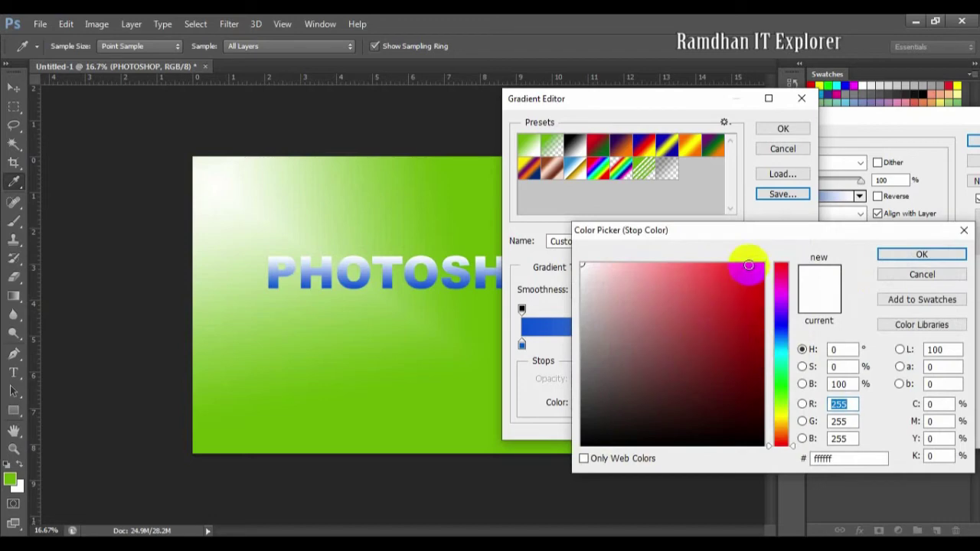
pyautogui.click(758, 267)
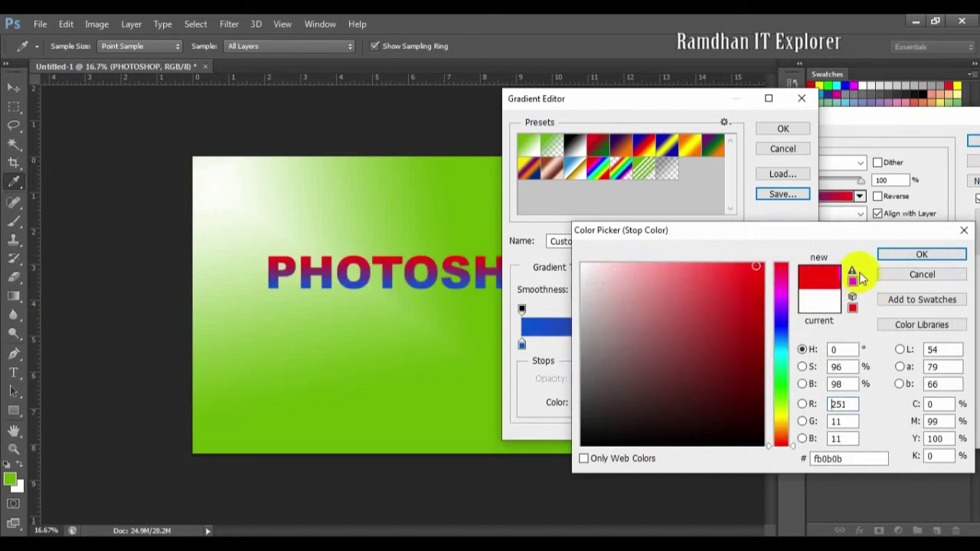
pyautogui.click(917, 254)
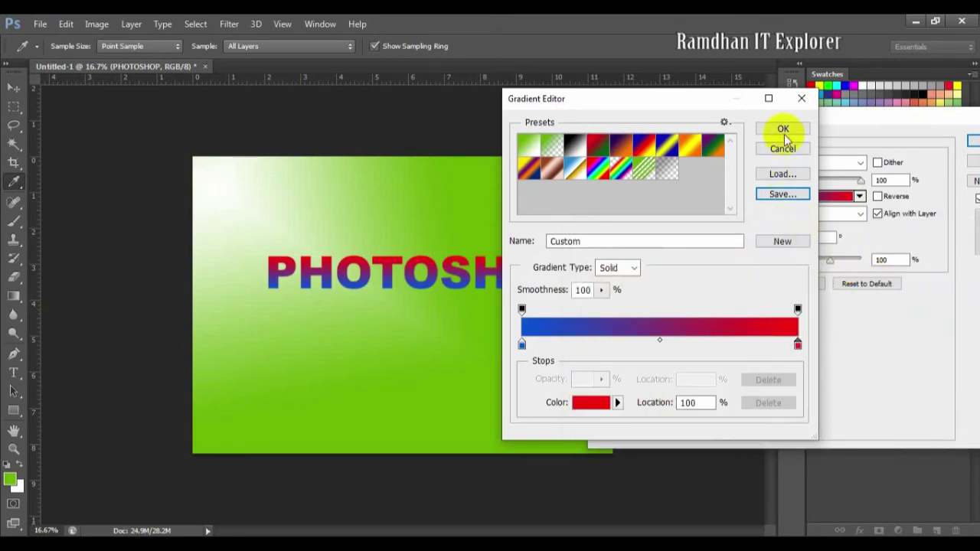
pyautogui.click(784, 130)
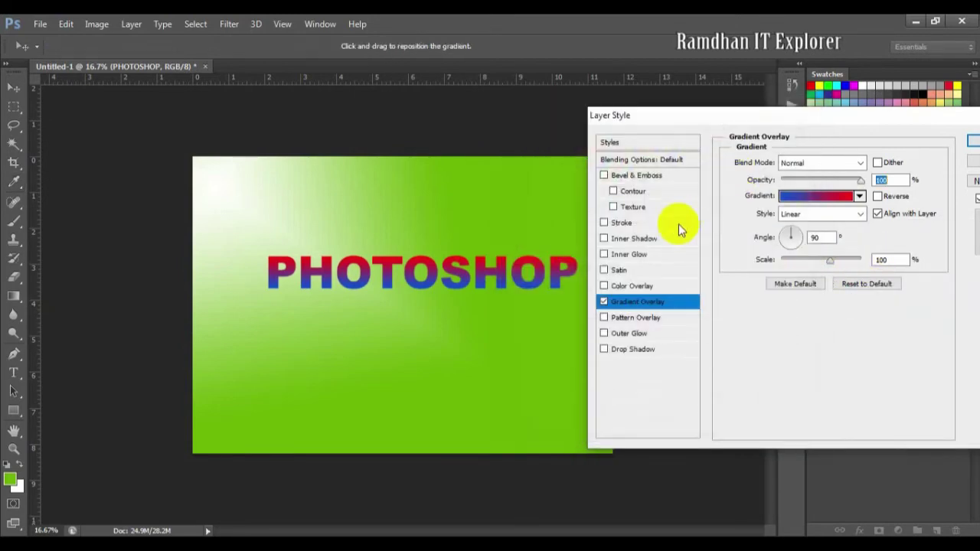
# Add a 13 px outside white Stroke to the PHOTOSHOP text
pyautogui.click(622, 225)
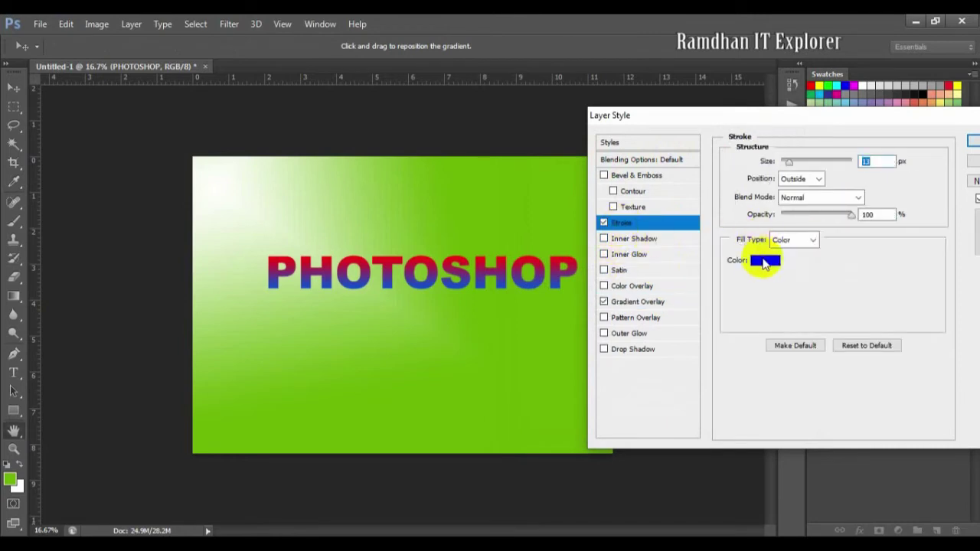
pyautogui.click(764, 262)
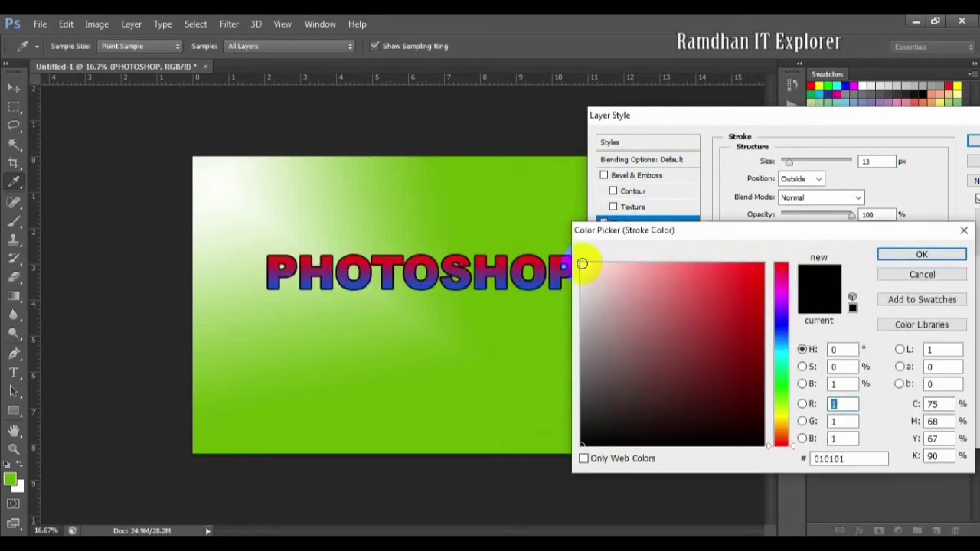
pyautogui.click(582, 264)
pyautogui.click(892, 253)
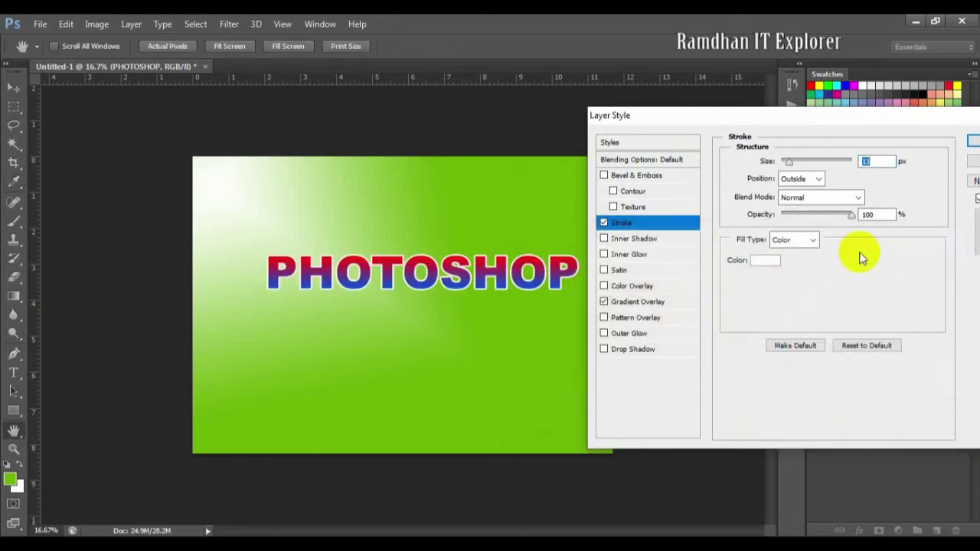
# Add a 250 px soft white Outer Glow to PHOTOSHOP and apply the layer styles
pyautogui.click(624, 334)
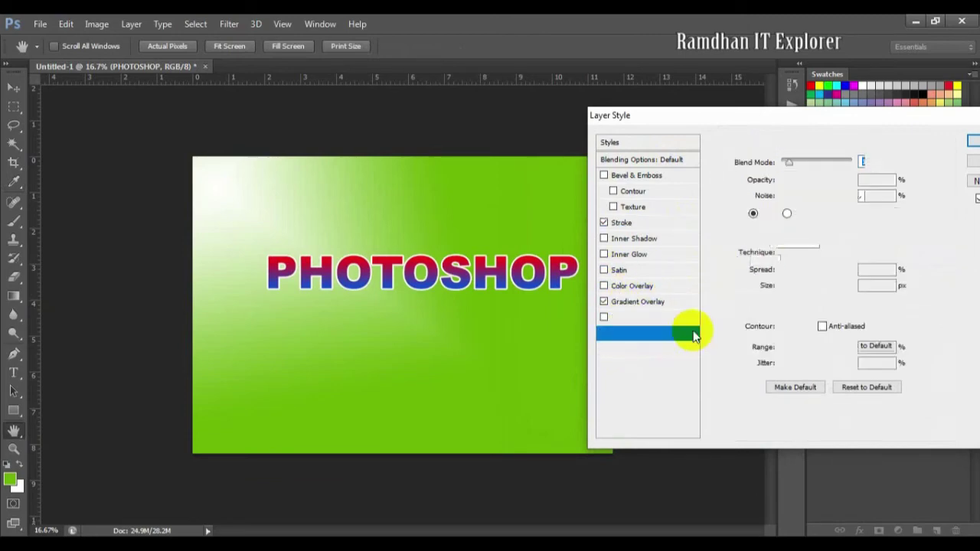
pyautogui.moveTo(797, 284); pyautogui.dragTo(866, 287)
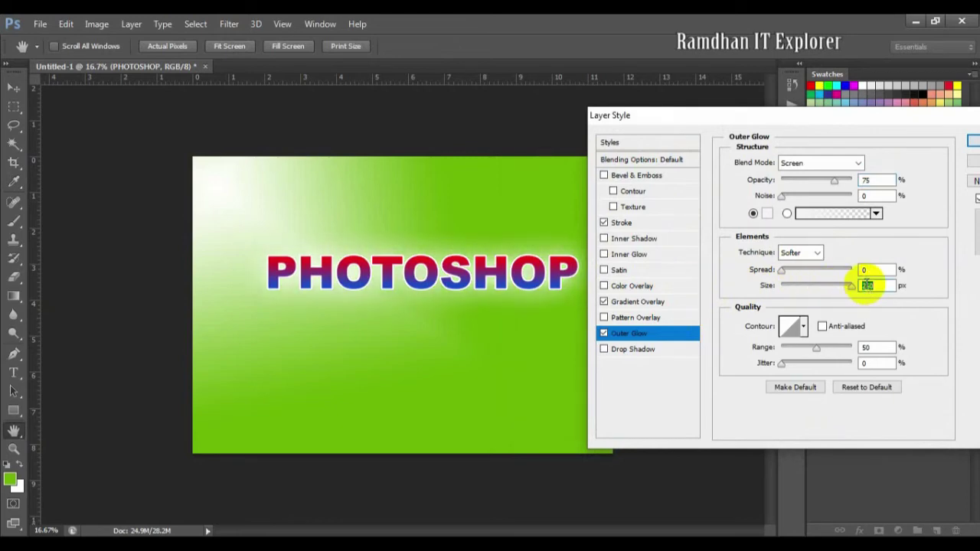
pyautogui.click(785, 271)
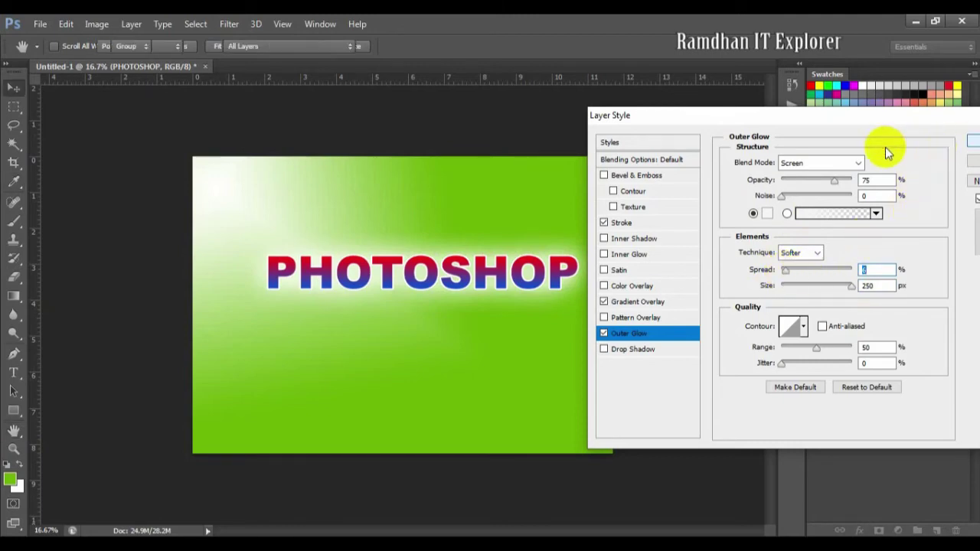
pyautogui.click(971, 142)
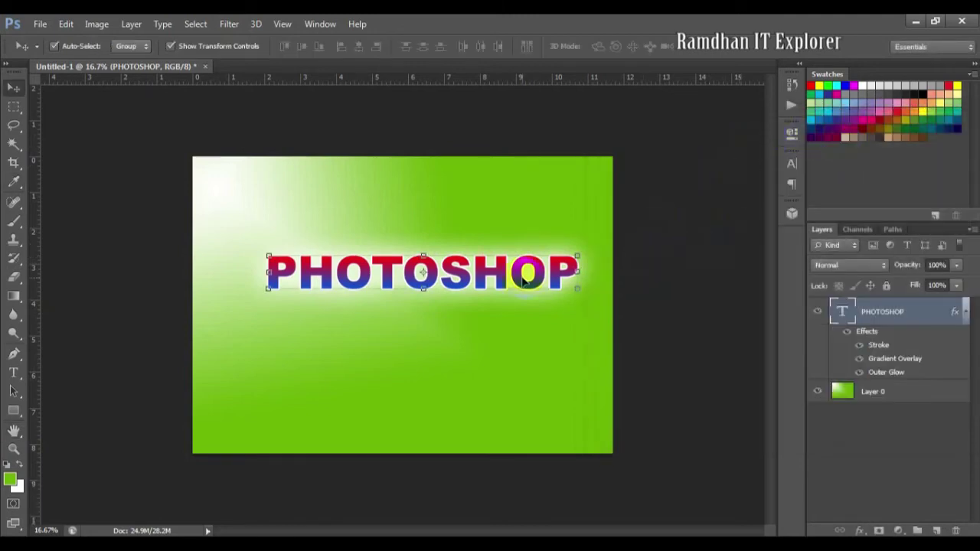
# Nudge PHOTOSHOP down-left and create an empty type layer, Layer 1, above it
pyautogui.moveTo(524, 281); pyautogui.dragTo(502, 292)
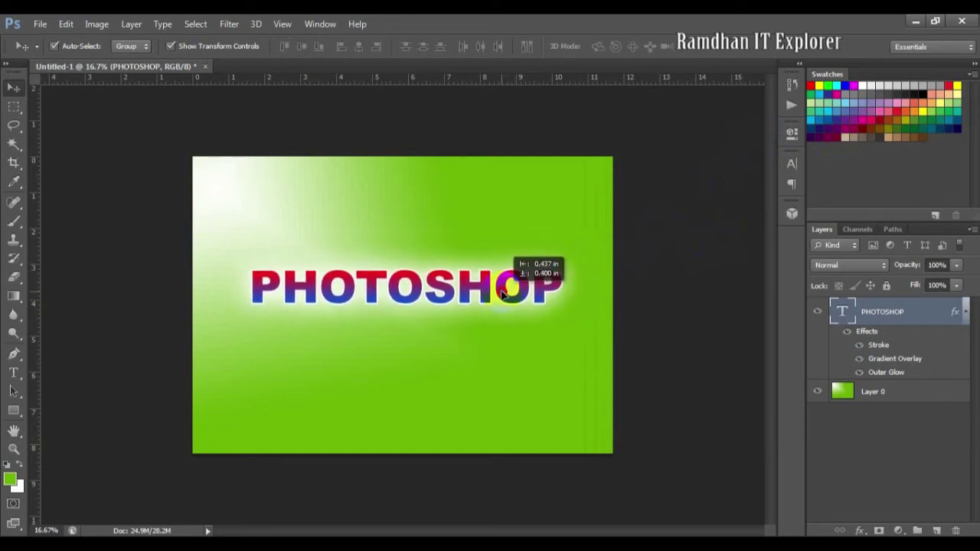
pyautogui.click(21, 376)
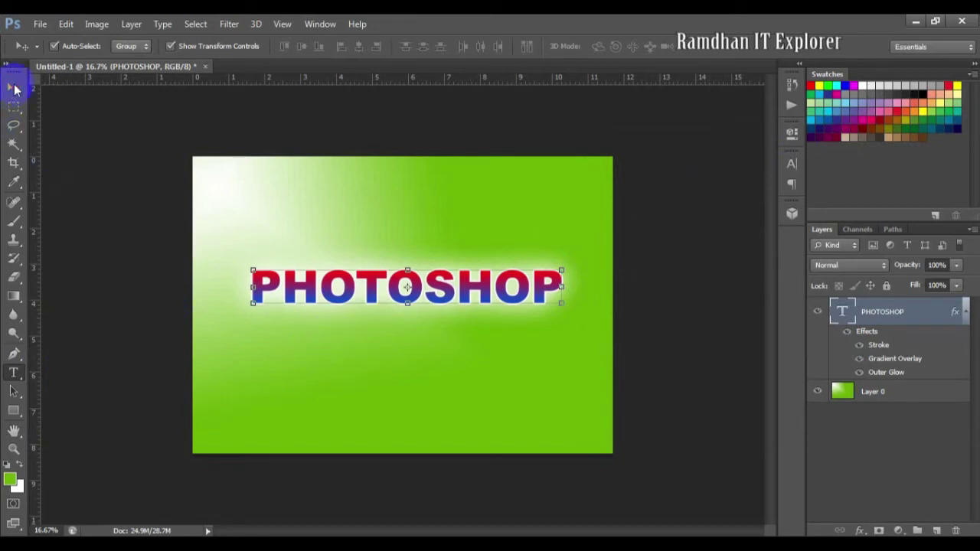
pyautogui.press('t')
pyautogui.click(43, 102)
pyautogui.click(13, 87)
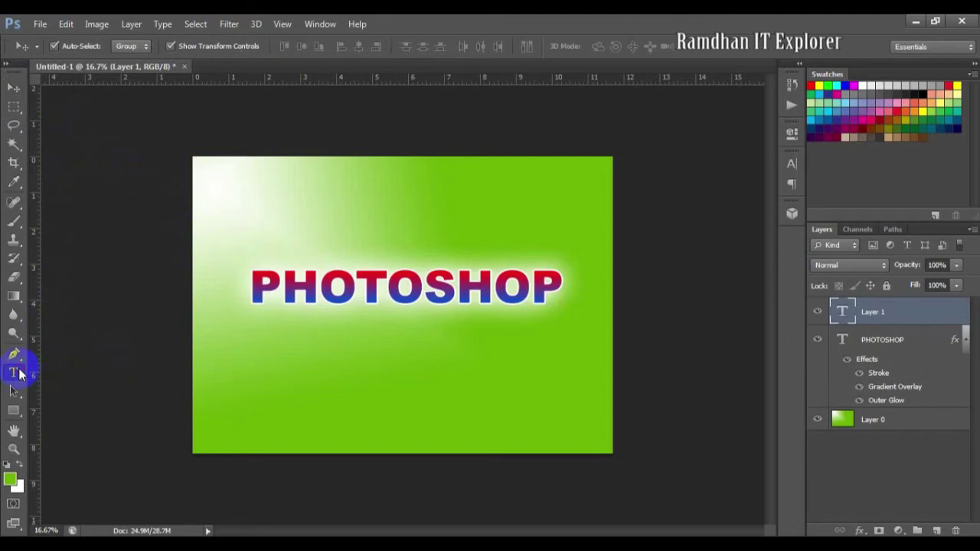
# Type the word TUTORIAL below the PHOTOSHOP heading
pyautogui.click(15, 373)
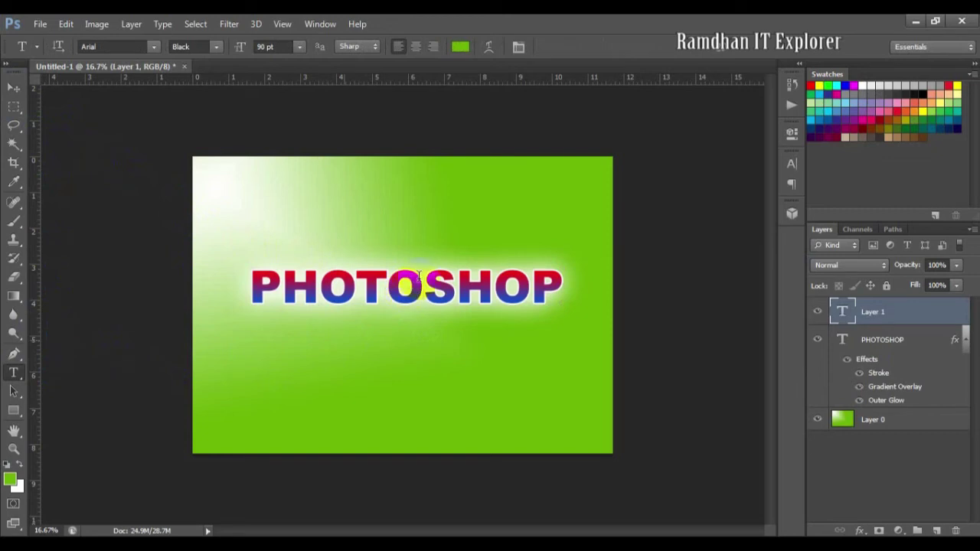
pyautogui.click(343, 337)
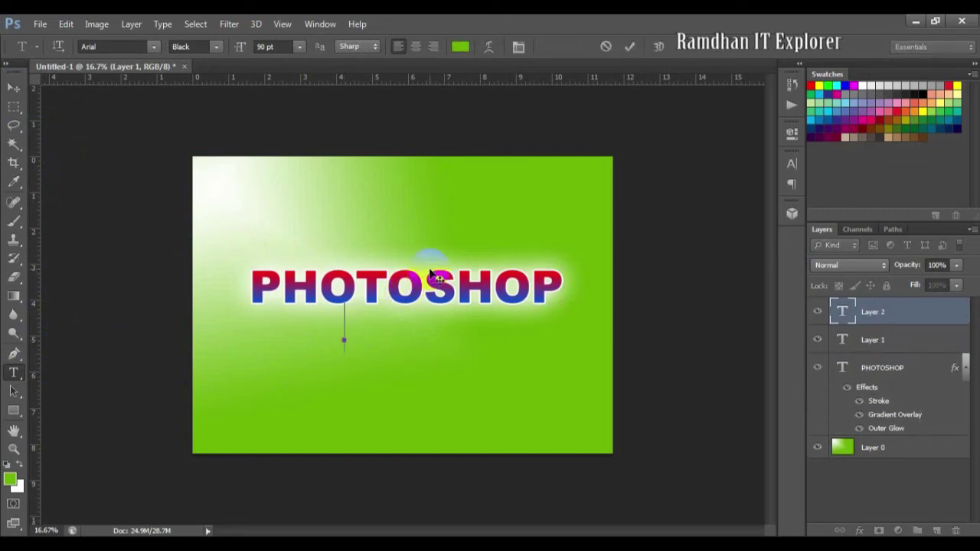
pyautogui.write('TUTORIAL')
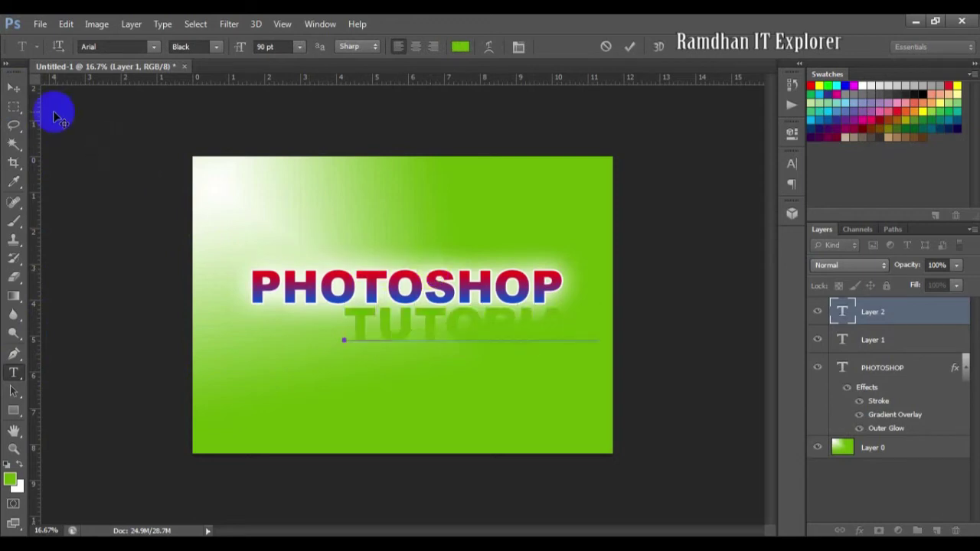
pyautogui.click(13, 87)
# Centre TUTORIAL beneath PHOTOSHOP and bring up its layer options
pyautogui.click(372, 330)
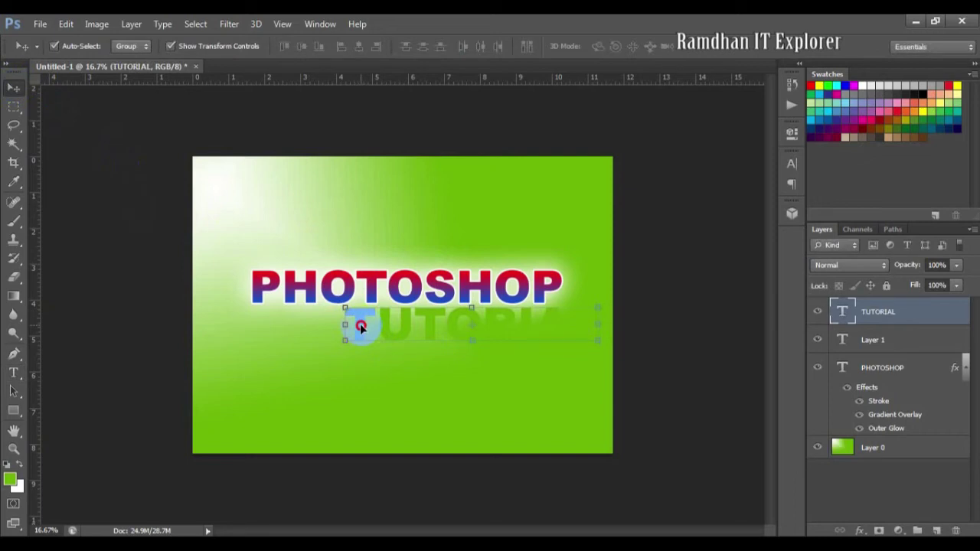
pyautogui.moveTo(361, 327); pyautogui.dragTo(302, 345)
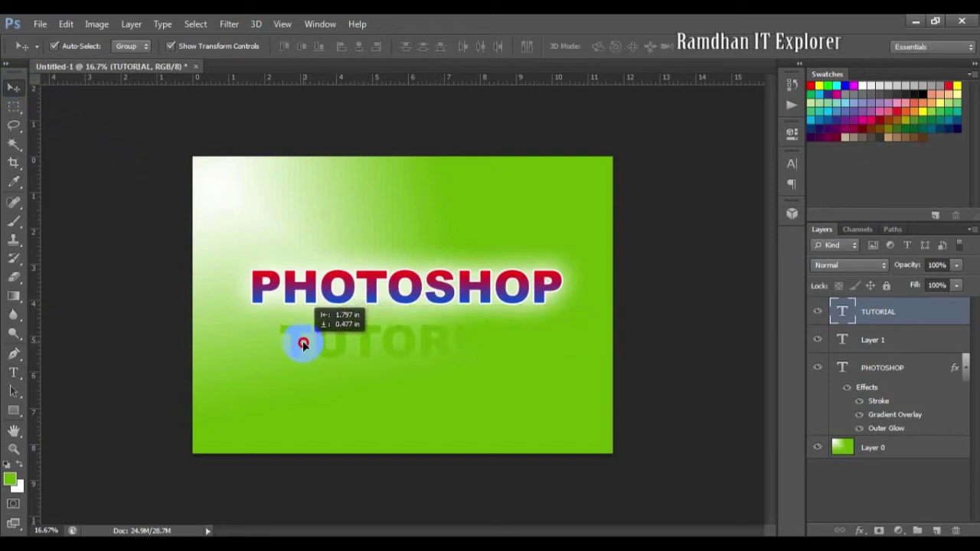
pyautogui.moveTo(302, 345); pyautogui.dragTo(306, 338)
pyautogui.rightClick(889, 325)
pyautogui.click(561, 295)
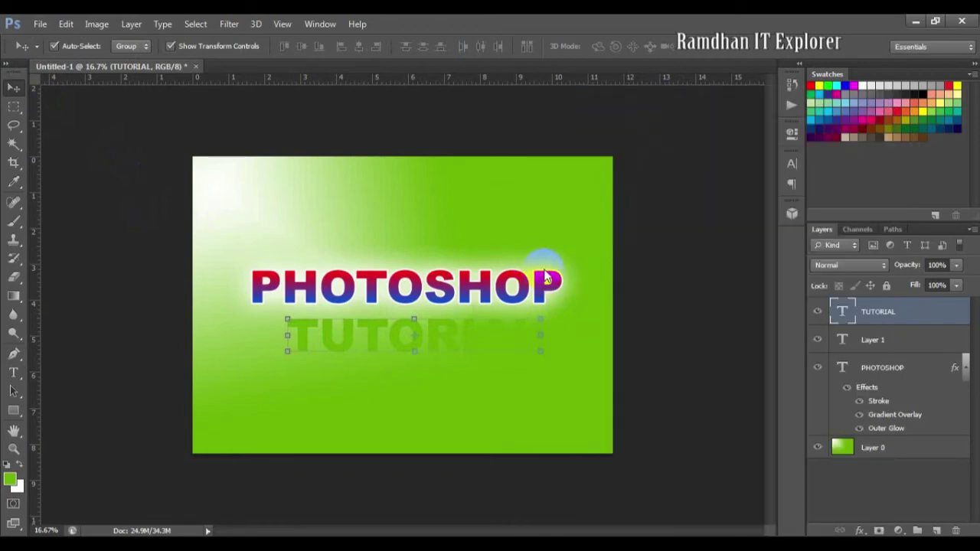
pyautogui.press('h')
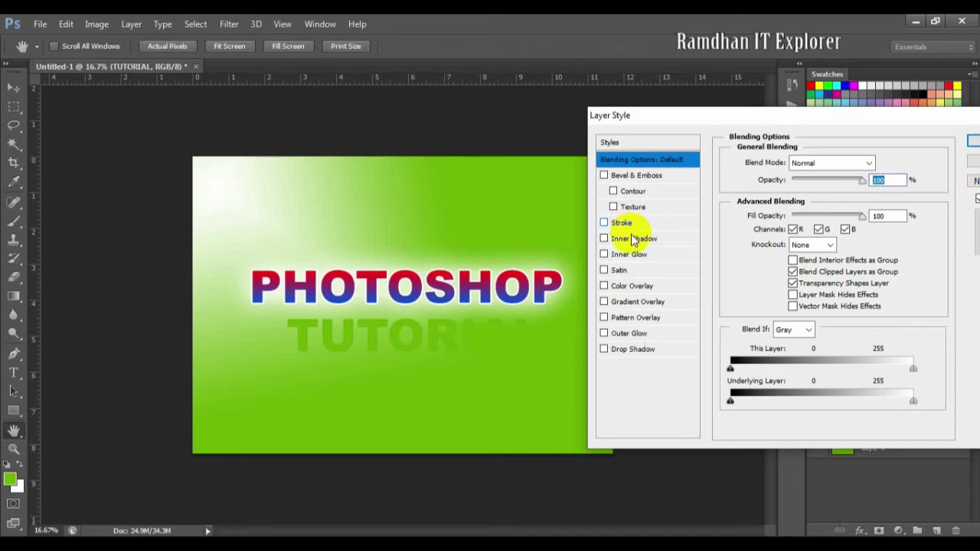
# Give the TUTORIAL text a white Stroke
pyautogui.click(605, 223)
pyautogui.click(764, 263)
pyautogui.click(582, 266)
pyautogui.click(904, 254)
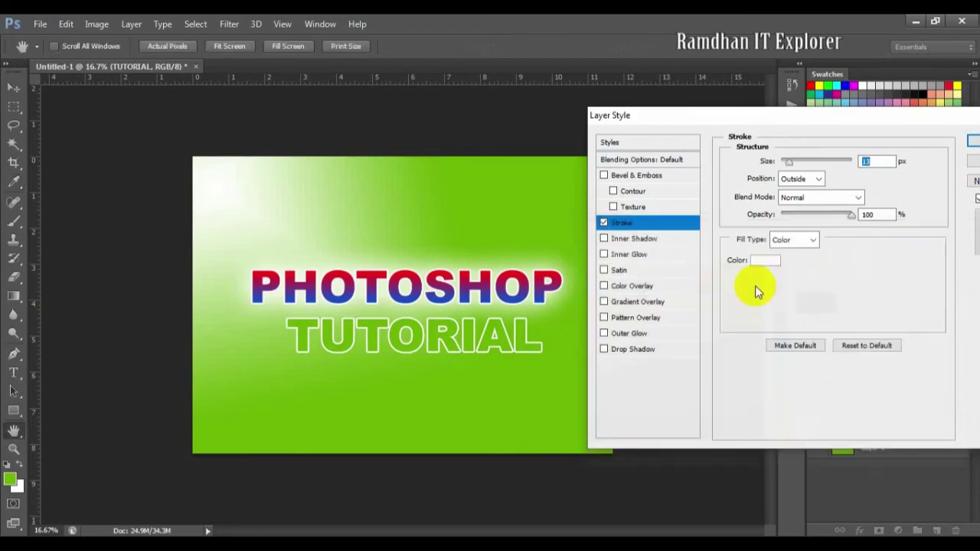
# Add a red-to-blue Gradient Overlay and a Drop Shadow to TUTORIAL
pyautogui.click(648, 304)
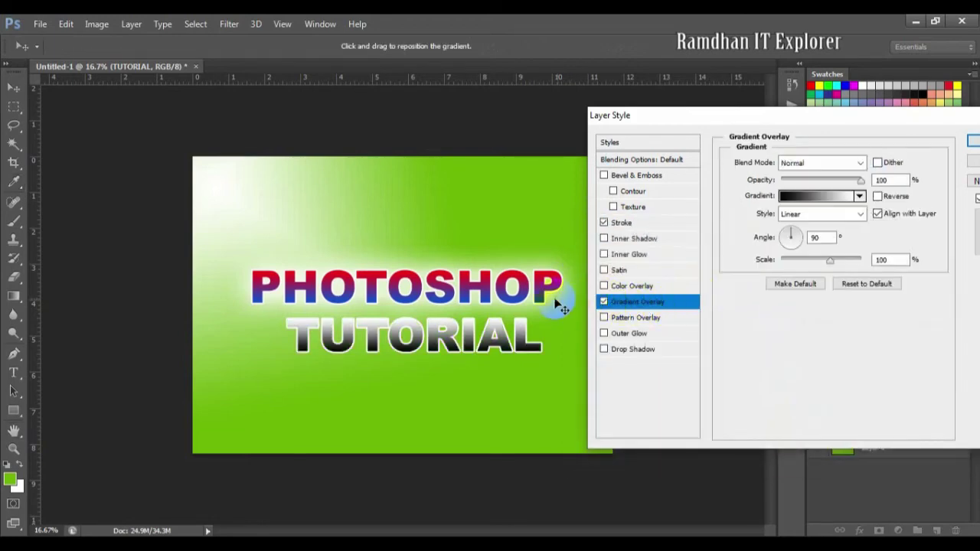
pyautogui.click(814, 198)
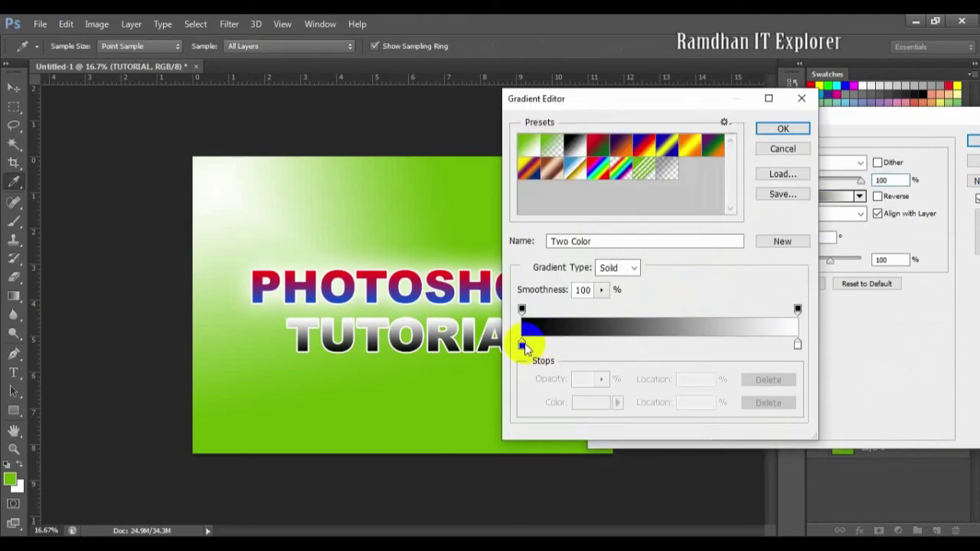
pyautogui.click(523, 344)
pyautogui.doubleClick(522, 345)
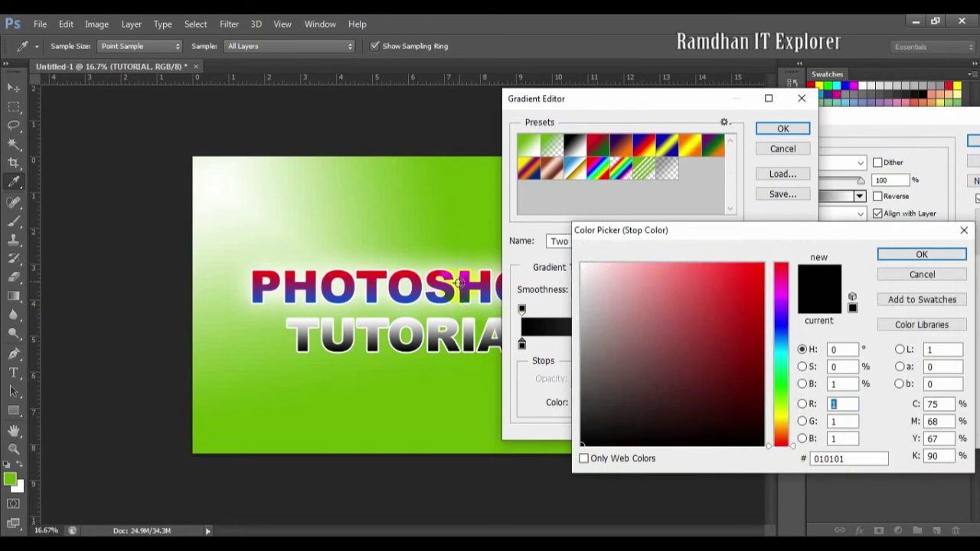
pyautogui.click(452, 337)
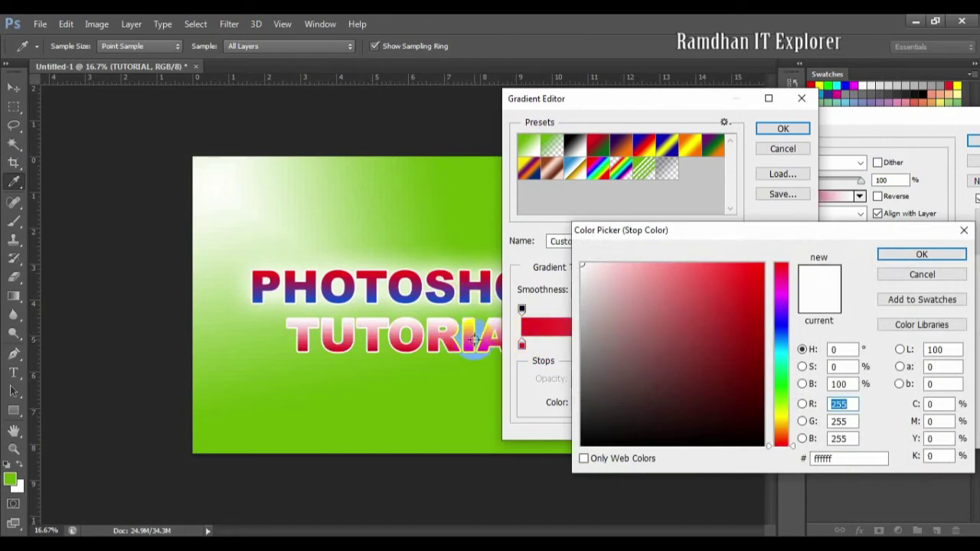
pyautogui.click(443, 297)
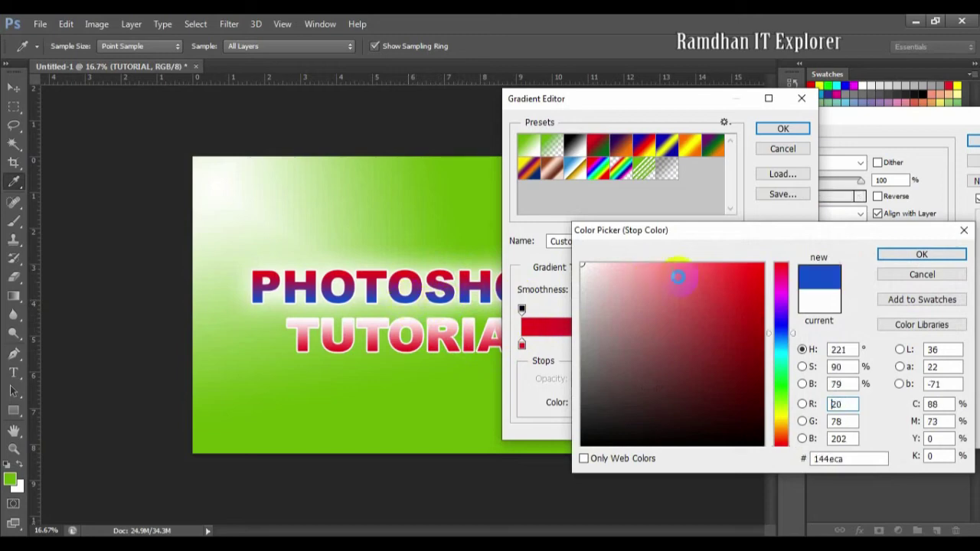
pyautogui.click(921, 254)
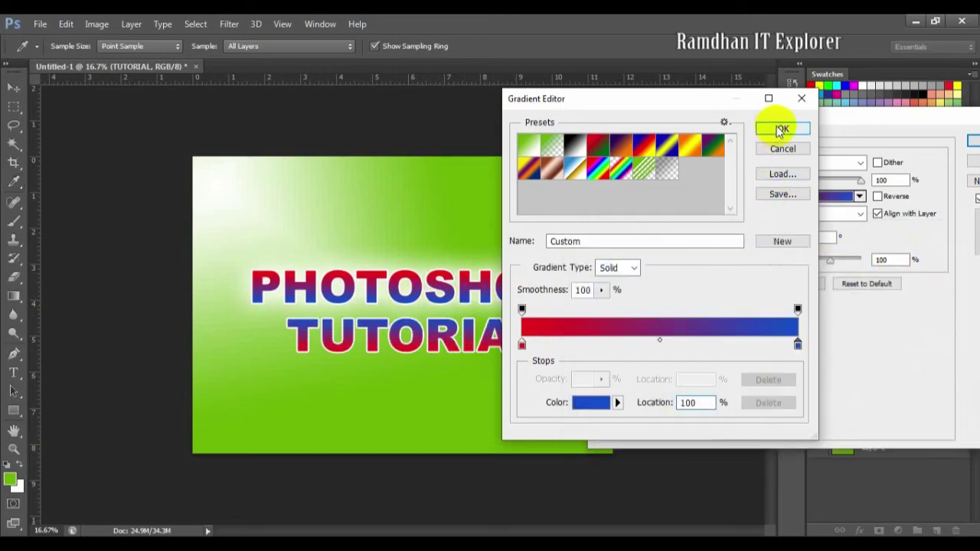
pyautogui.click(781, 128)
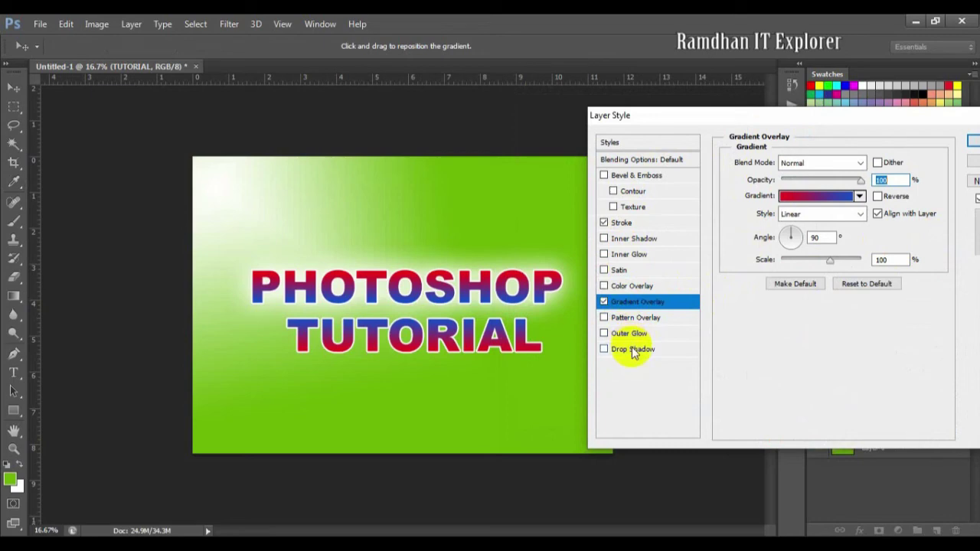
pyautogui.click(672, 349)
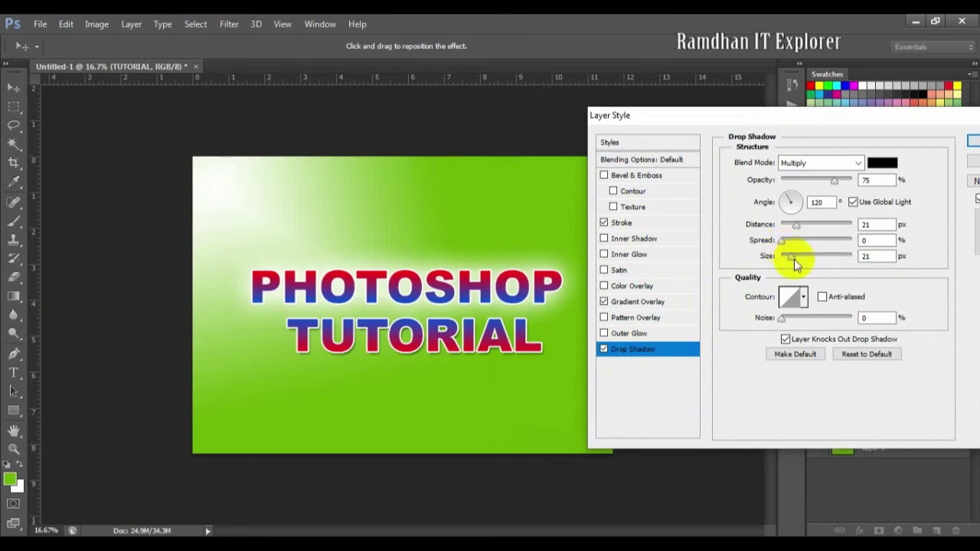
# Enlarge TUTORIAL's drop shadow to 120 px and apply it
pyautogui.moveTo(794, 258); pyautogui.dragTo(803, 261)
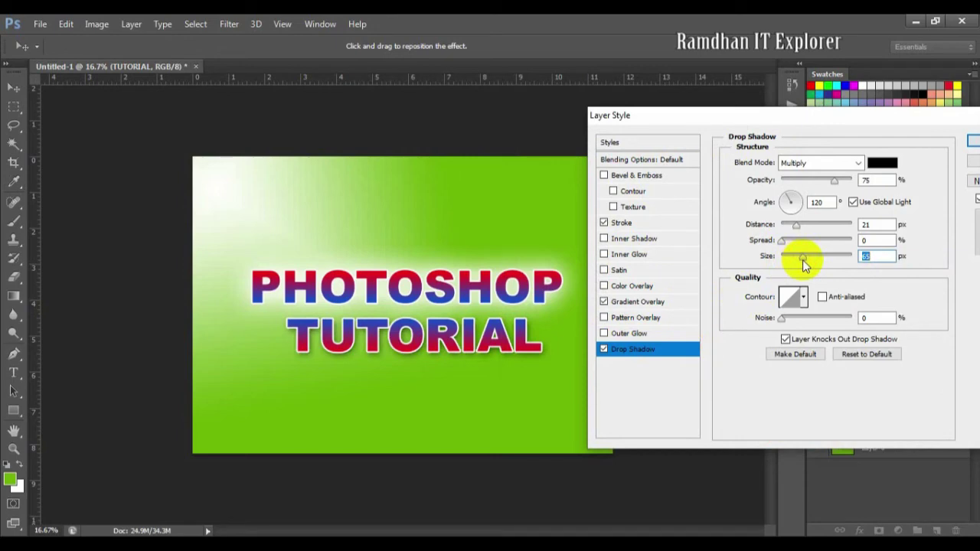
pyautogui.moveTo(807, 261); pyautogui.dragTo(817, 260)
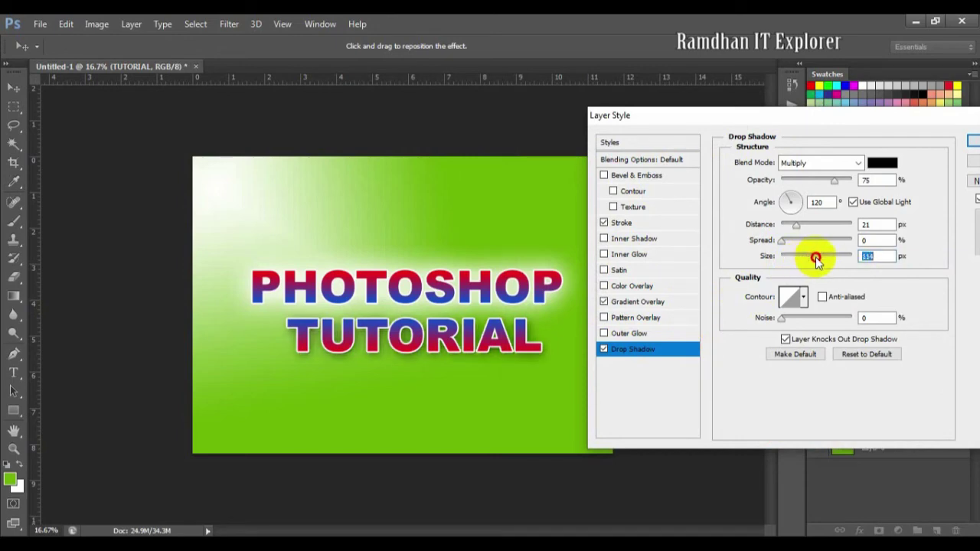
pyautogui.click(957, 143)
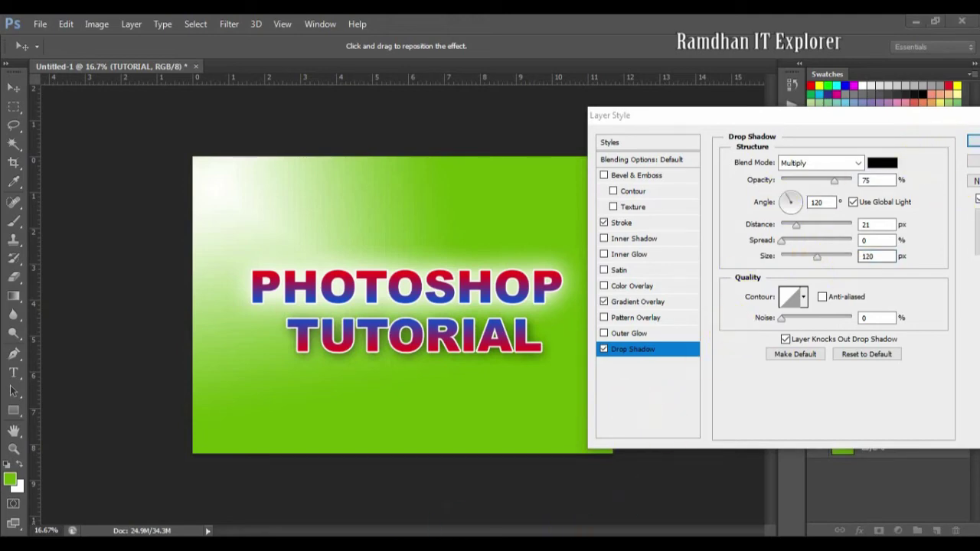
pyautogui.moveTo(827, 120); pyautogui.dragTo(701, 120)
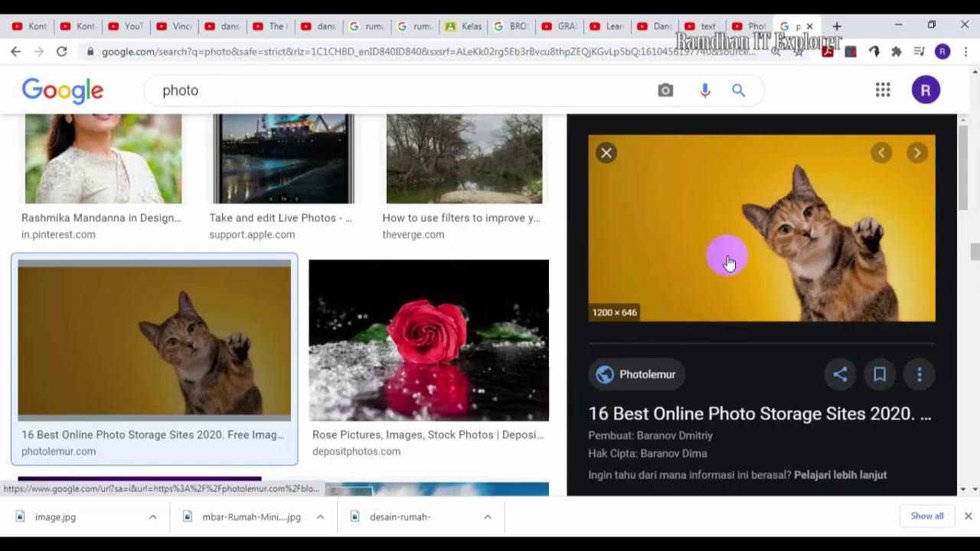
# Copy the 1200 × 646 cat photo from the Google Images 'photo' results
pyautogui.rightClick(729, 239)
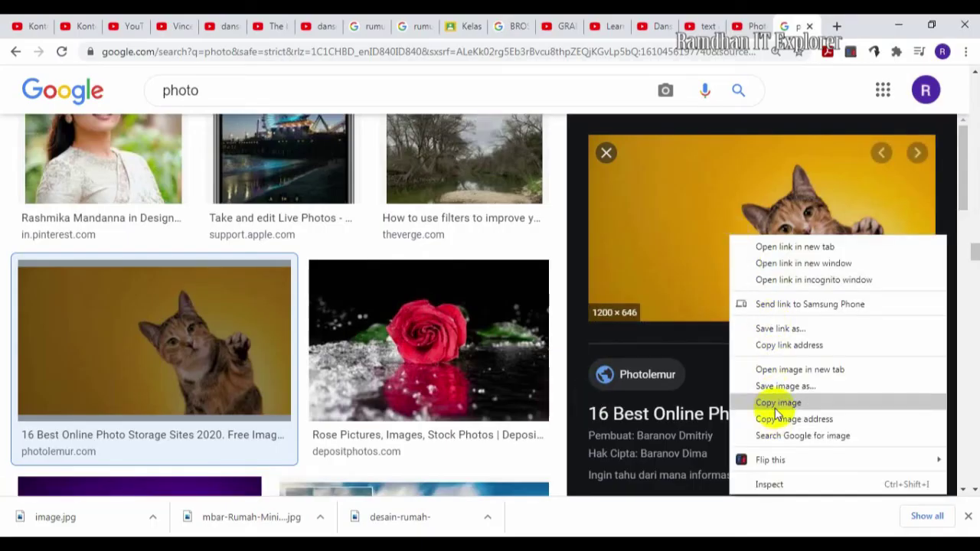
pyautogui.click(695, 440)
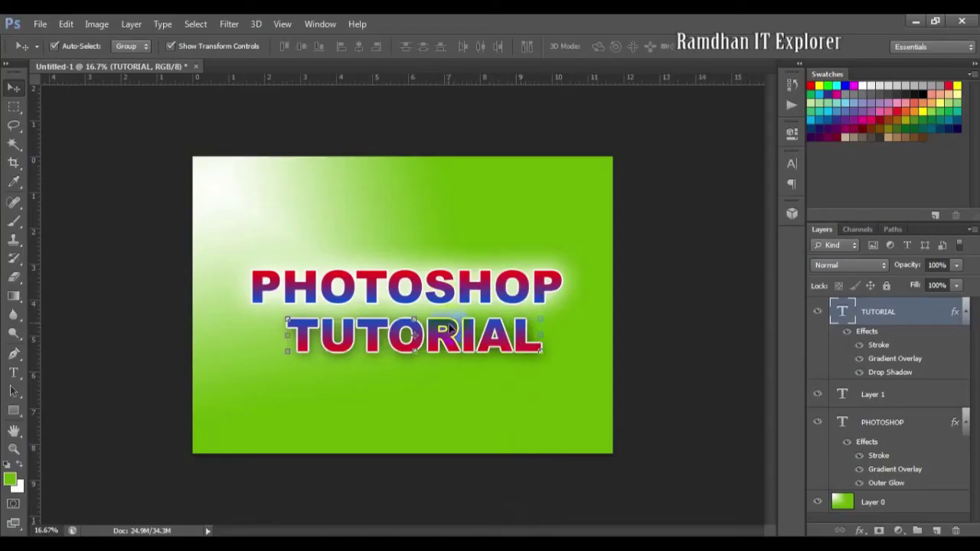
# Nudge TUTORIAL left and paste the cat photo into a new layer above Layer 0
pyautogui.moveTo(450, 328); pyautogui.dragTo(442, 328)
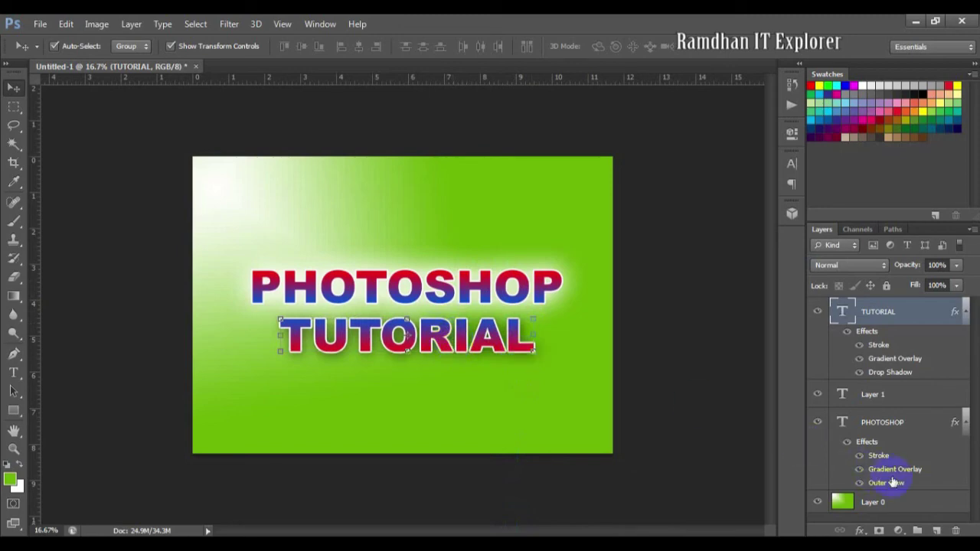
pyautogui.click(910, 501)
pyautogui.click(937, 530)
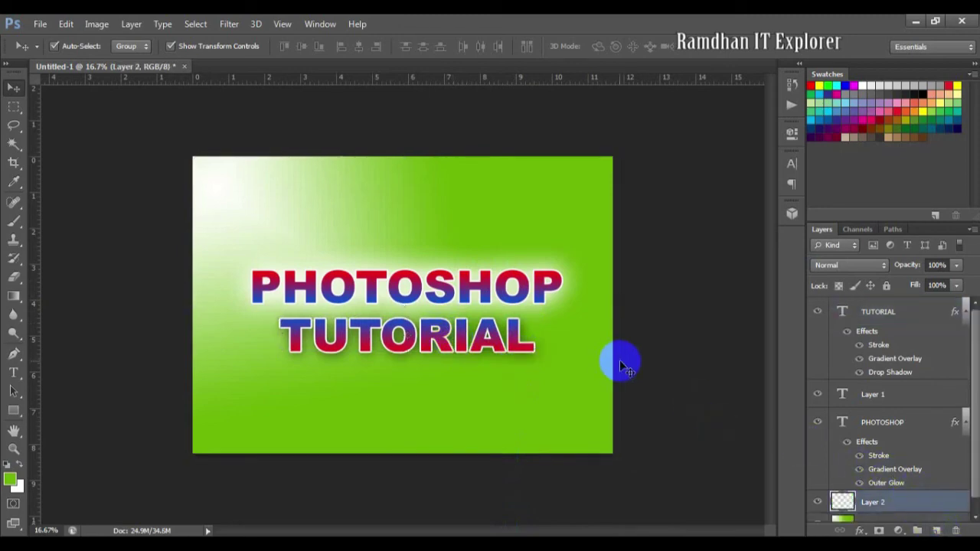
pyautogui.hotkey('ctrl', 'v')
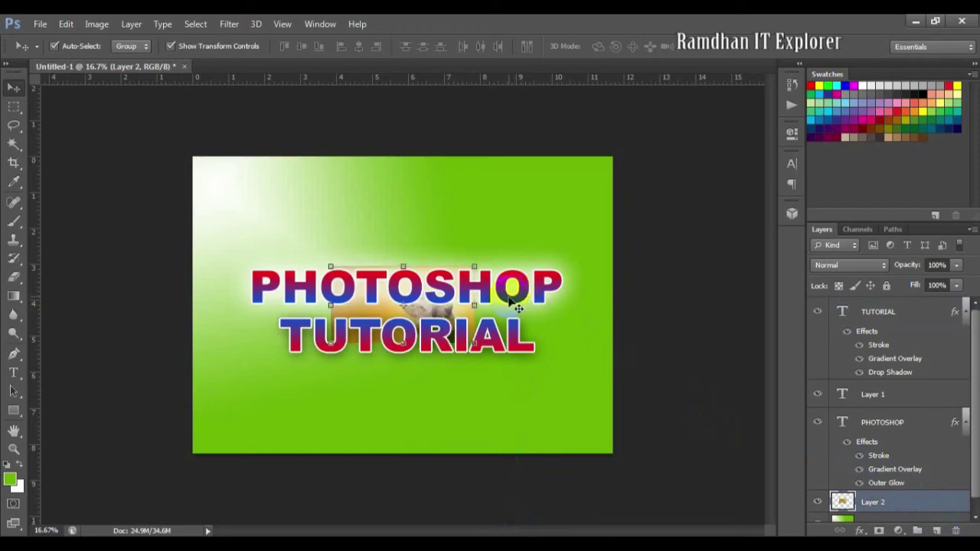
# Move the cat photo and scale it to about 170% across the upper canvas
pyautogui.click(410, 251)
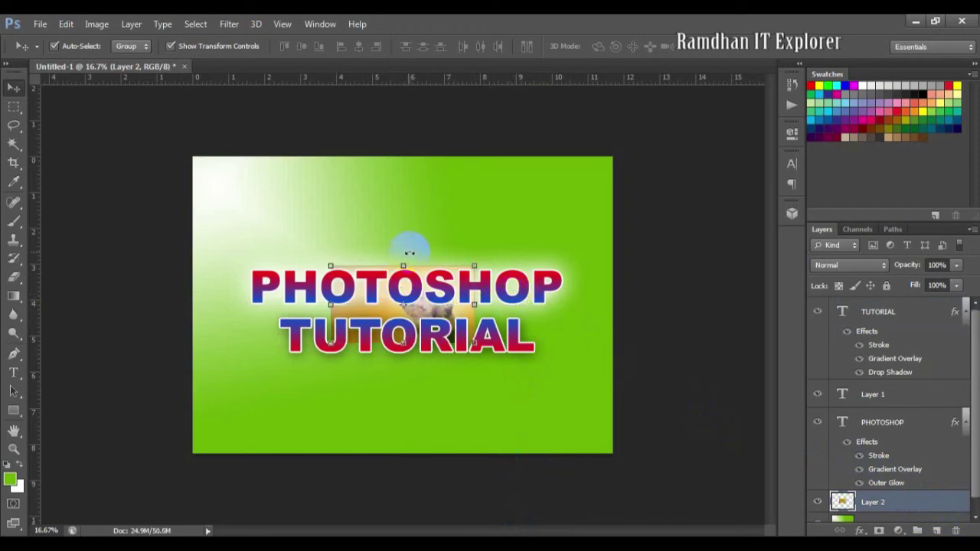
pyautogui.moveTo(409, 253); pyautogui.dragTo(421, 262)
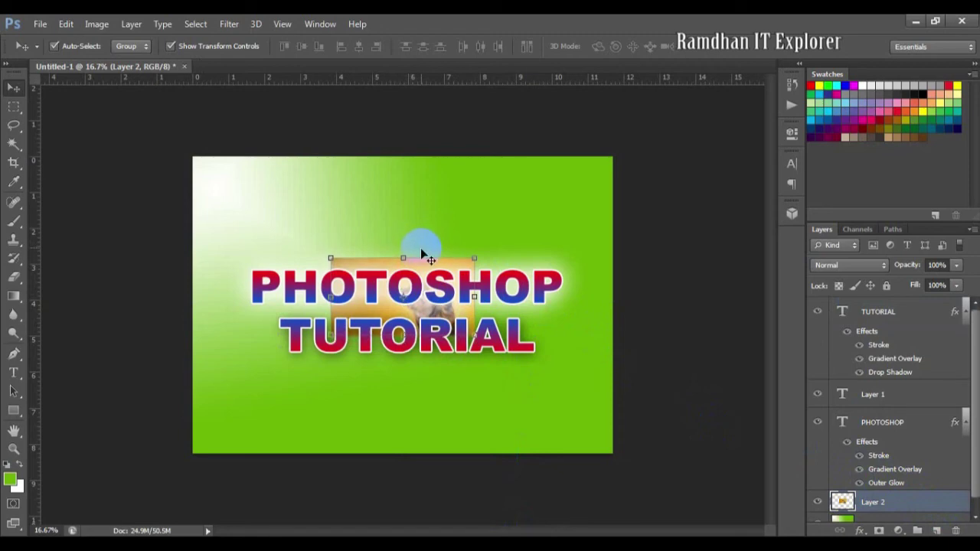
pyautogui.moveTo(420, 262); pyautogui.dragTo(484, 219)
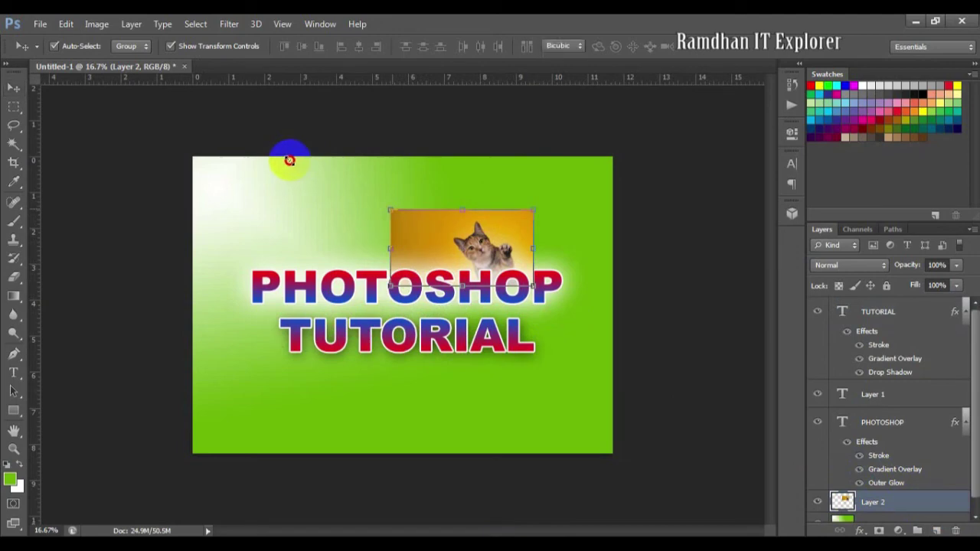
pyautogui.moveTo(391, 210); pyautogui.dragTo(288, 159)
pyautogui.moveTo(468, 243)
pyautogui.mouseDown()
pyautogui.moveTo(496, 260)
pyautogui.moveTo(496, 245)
pyautogui.mouseUp()
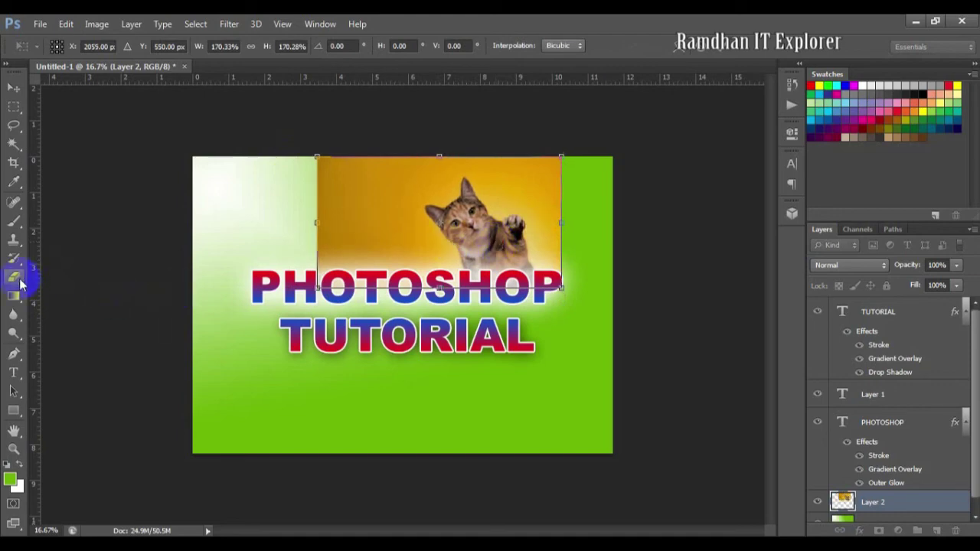
# Apply the cat photo's resize and choose the Eraser with a soft round brush
pyautogui.press('e')
pyautogui.click(443, 228)
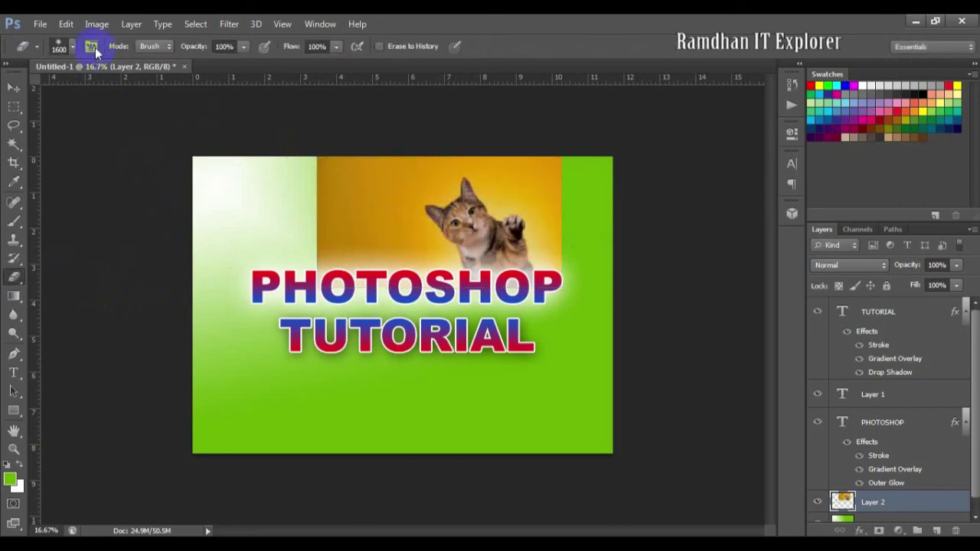
pyautogui.click(72, 49)
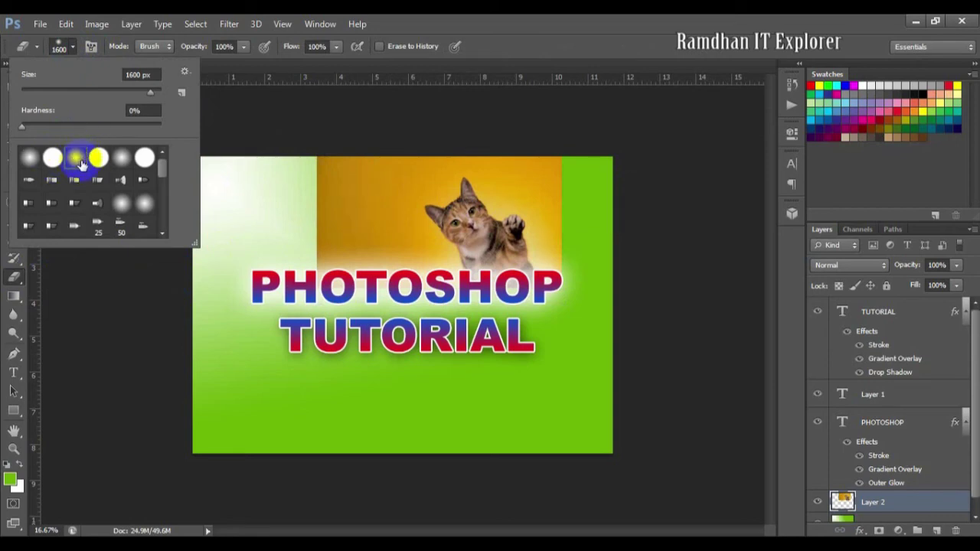
pyautogui.click(53, 158)
pyautogui.click(77, 159)
pyautogui.click(74, 43)
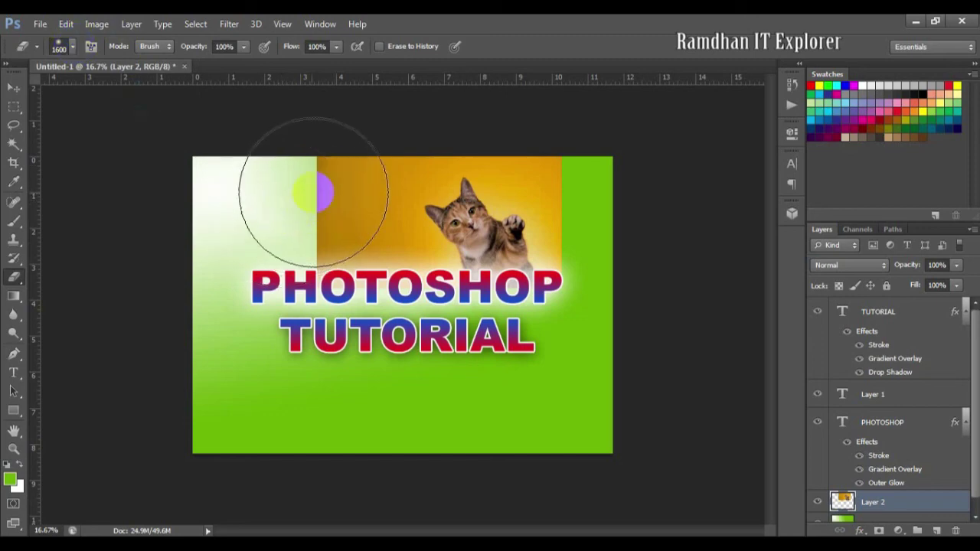
# Erase the photo's top-left edges with a 1200 px soft brush, then nudge it down
pyautogui.press(']')
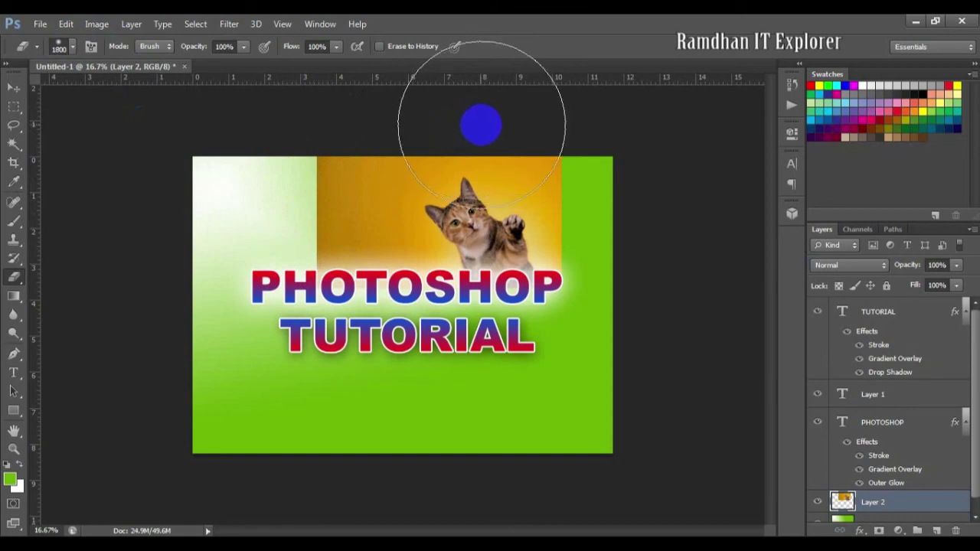
pyautogui.press('[')
pyautogui.press('[')
pyautogui.press('[')
pyautogui.press('[')
pyautogui.press('[')
pyautogui.press('[')
pyautogui.press('[')
pyautogui.press('[')
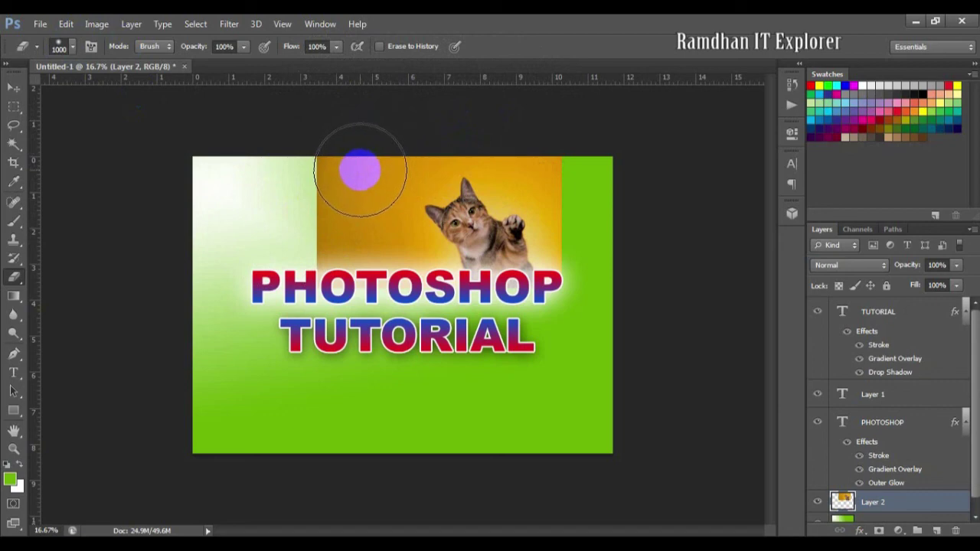
pyautogui.press('[')
pyautogui.press('[')
pyautogui.press('[')
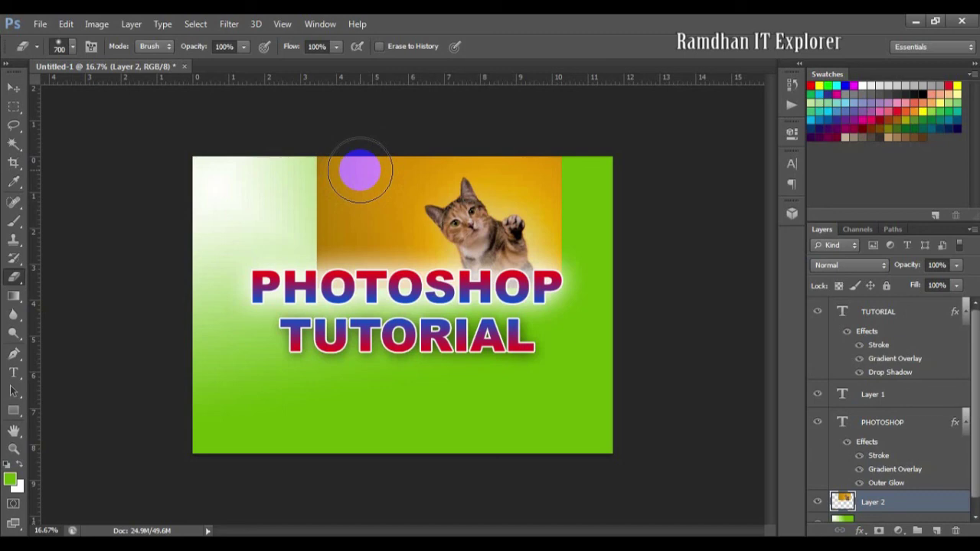
pyautogui.press('[')
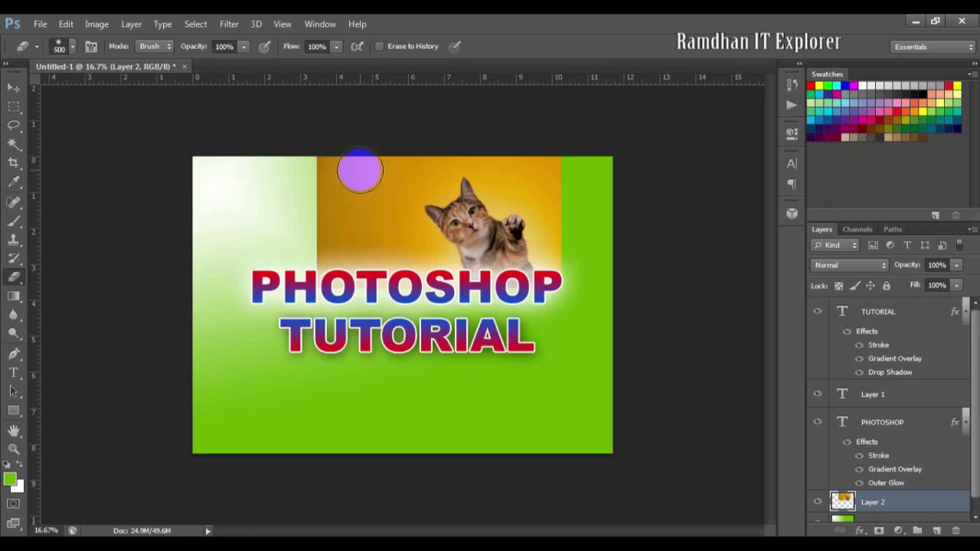
pyautogui.press(']')
pyautogui.press(']')
pyautogui.press(']')
pyautogui.press(']')
pyautogui.press(']')
pyautogui.press(']')
pyautogui.press(']')
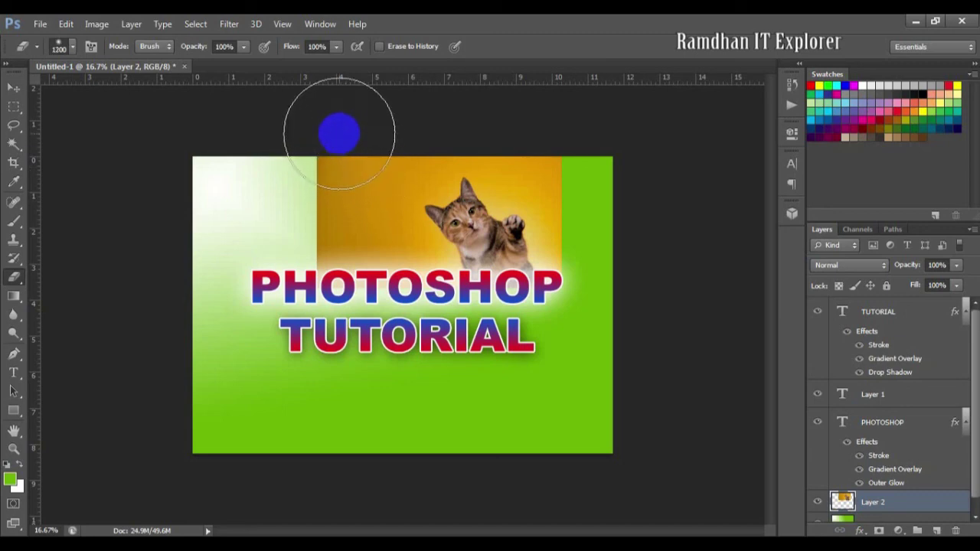
pyautogui.press(']')
pyautogui.moveTo(269, 158); pyautogui.dragTo(365, 103)
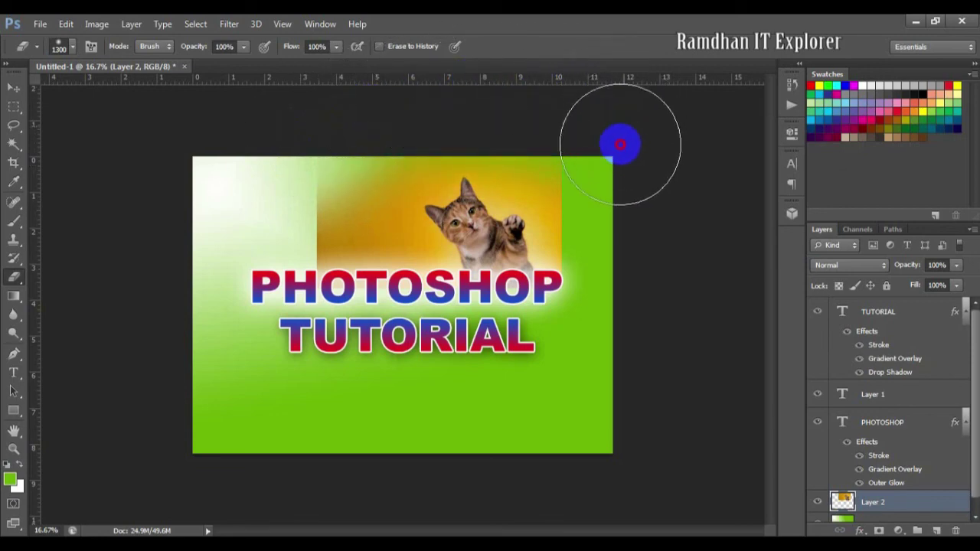
pyautogui.moveTo(284, 207); pyautogui.dragTo(320, 341)
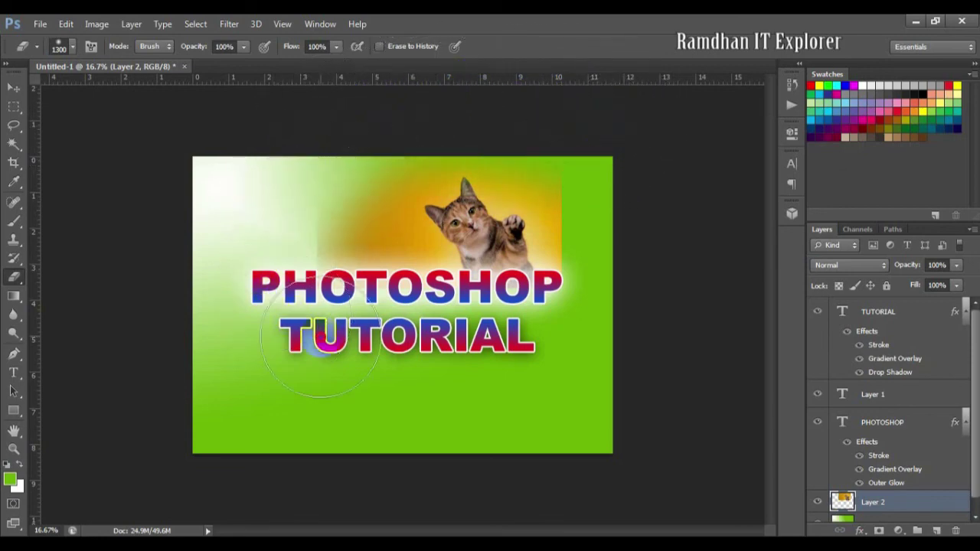
pyautogui.moveTo(273, 142)
pyautogui.mouseDown()
pyautogui.moveTo(590, 358)
pyautogui.moveTo(624, 271)
pyautogui.moveTo(428, 81)
pyautogui.mouseUp()
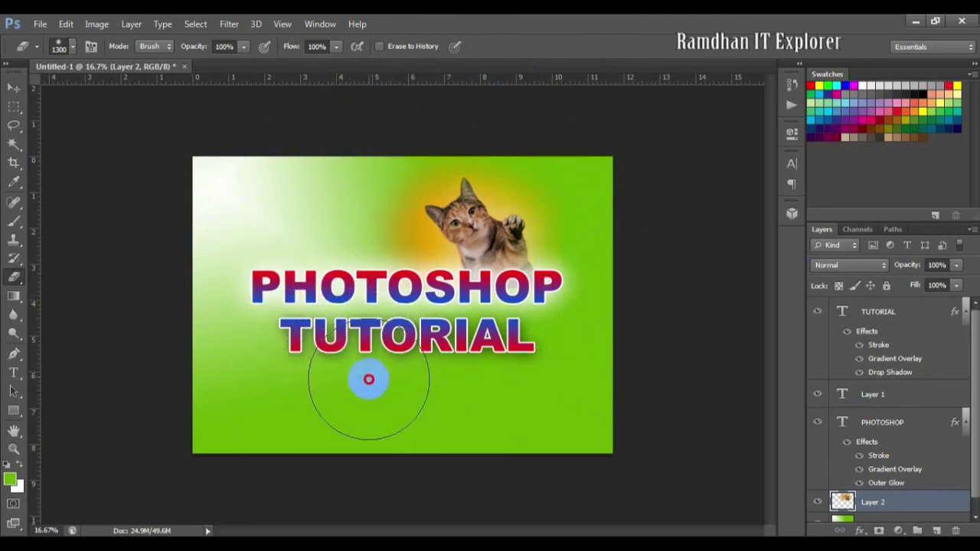
pyautogui.click(12, 89)
pyautogui.moveTo(470, 226); pyautogui.dragTo(471, 236)
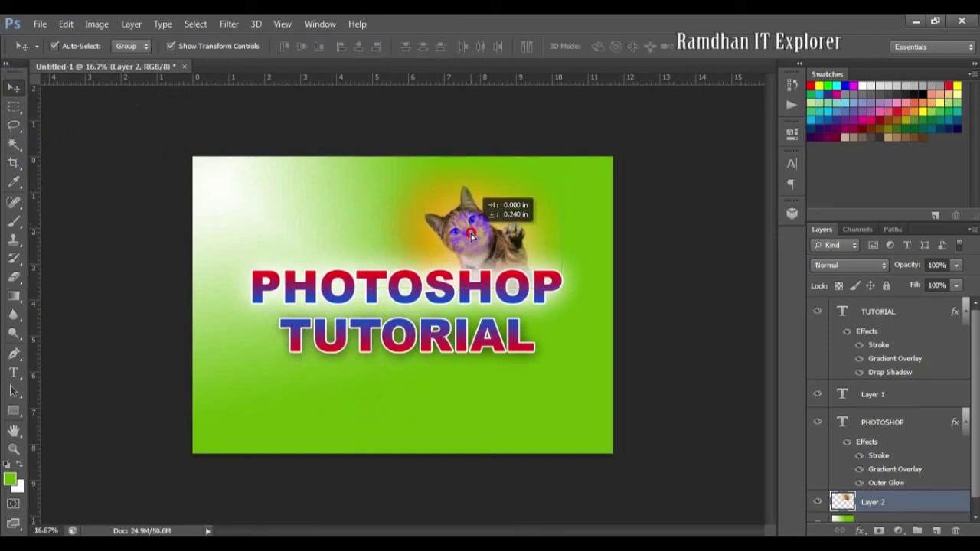
# Deselect the cat layer, leaving the photo just above the PHOTOSHOP heading
pyautogui.click(664, 230)
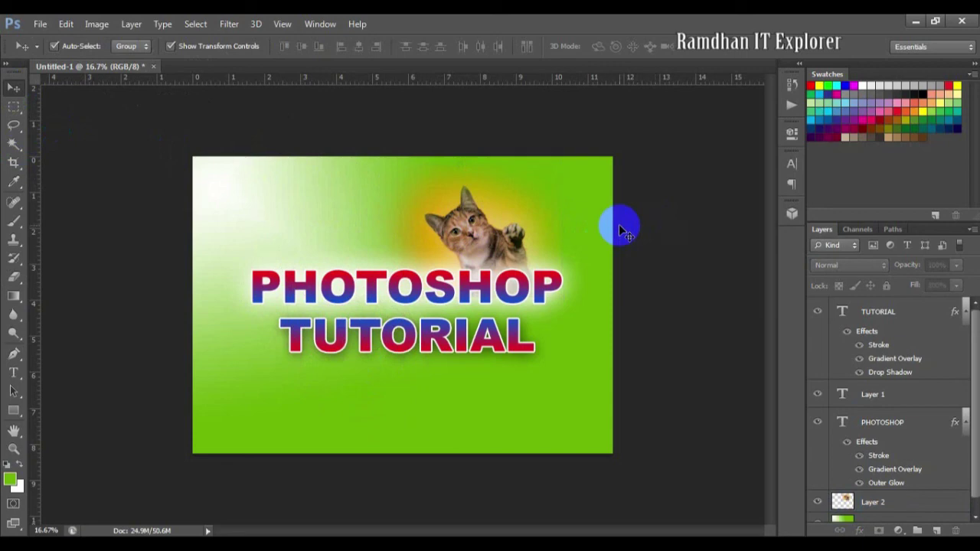
pyautogui.click(314, 344)
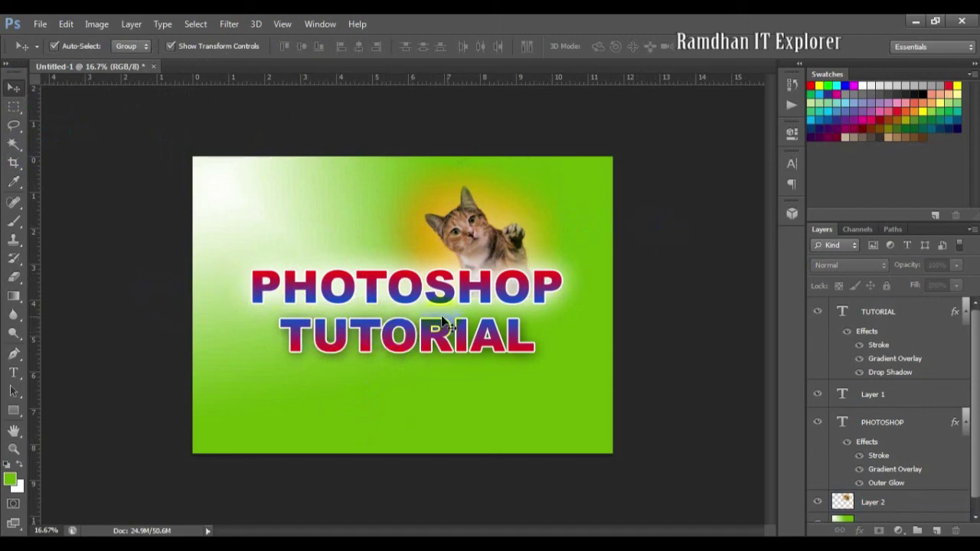
pyautogui.click(606, 309)
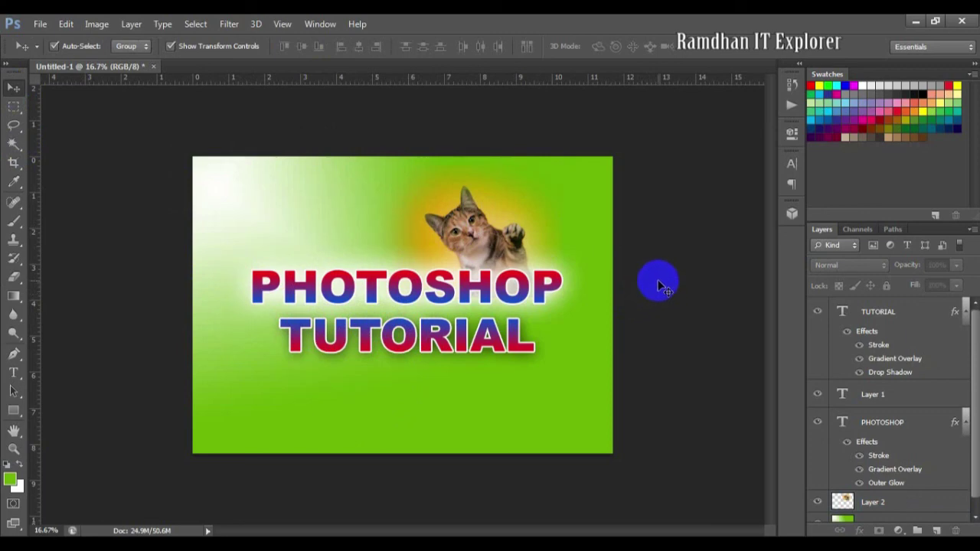